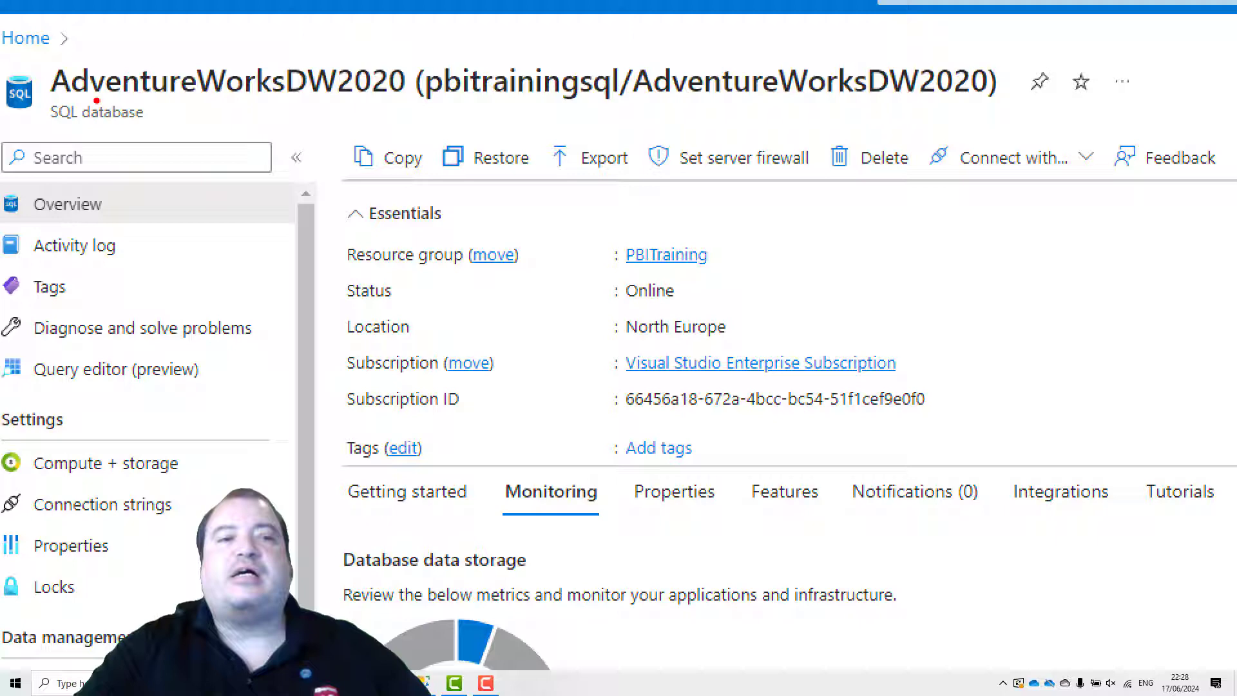
# Step: Return to the Fabric MirroringSample workspace listing the BronzeLake lakehouse items
pyautogui.moveTo(17, 125)
pyautogui.mouseDown()
pyautogui.moveTo(343, 141)
pyautogui.moveTo(446, 140)
pyautogui.moveTo(597, 115)
pyautogui.moveTo(713, 129)
pyautogui.mouseUp()
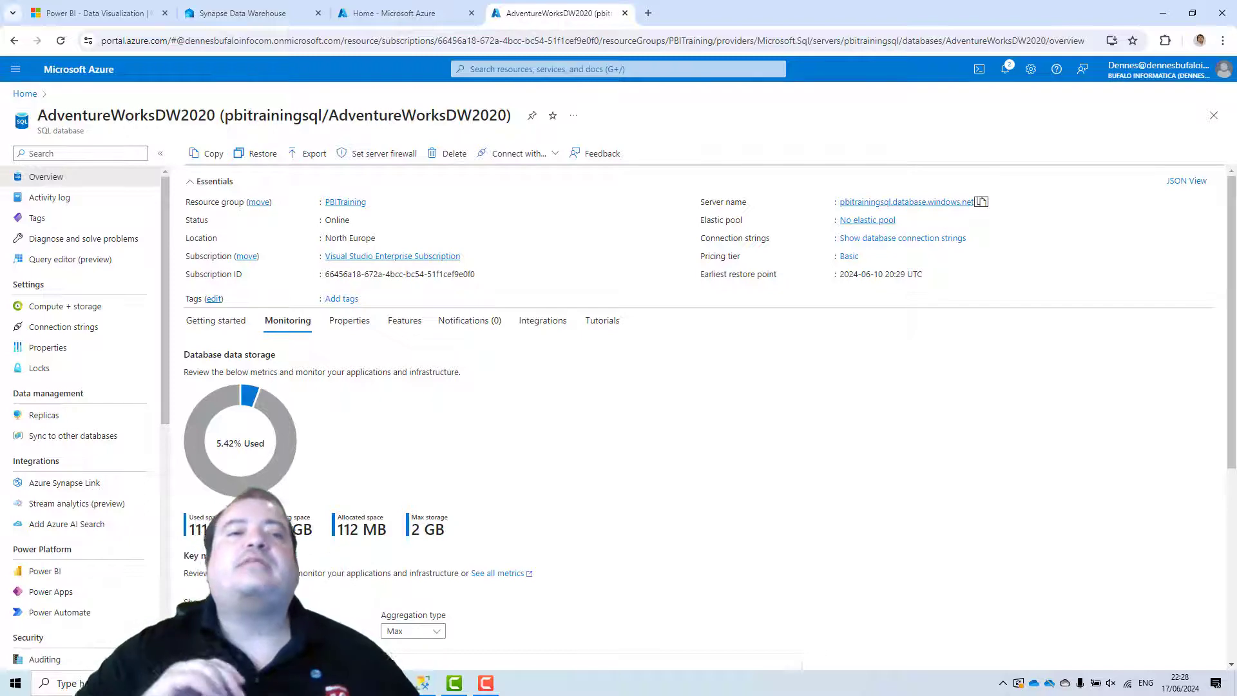
pyautogui.click(259, 9)
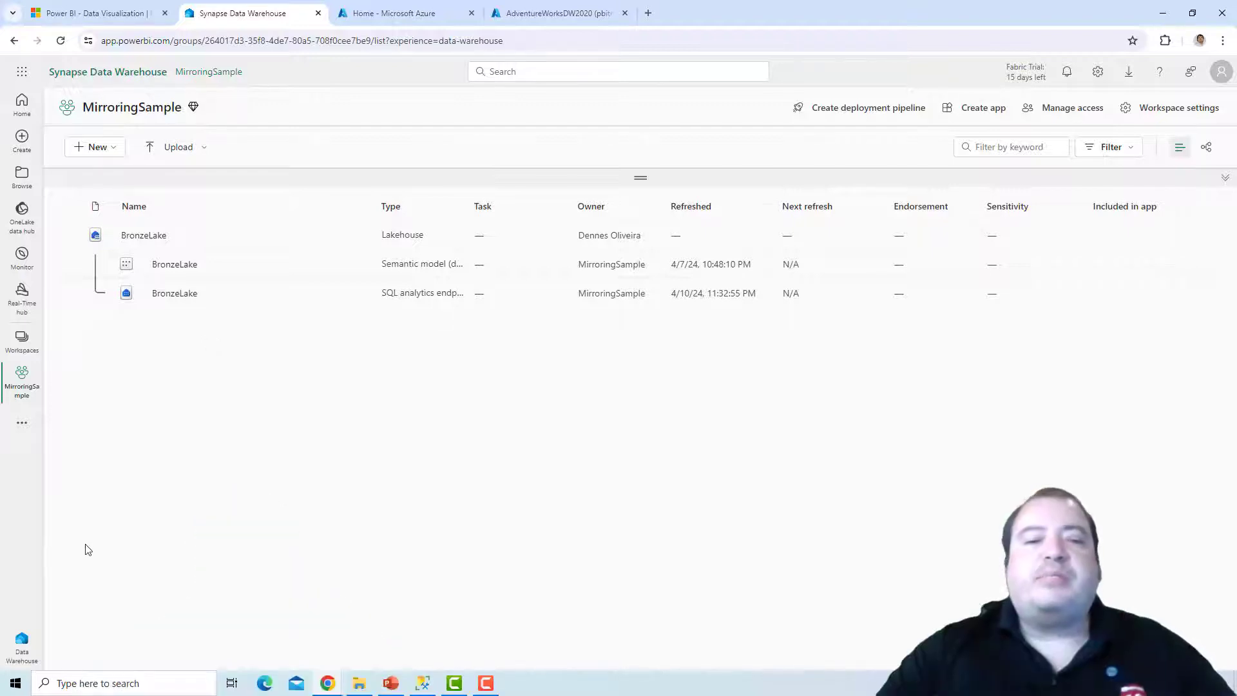
# Step: Switch Fabric to the Data Warehouse experience and review its mirrored database options
pyautogui.click(22, 652)
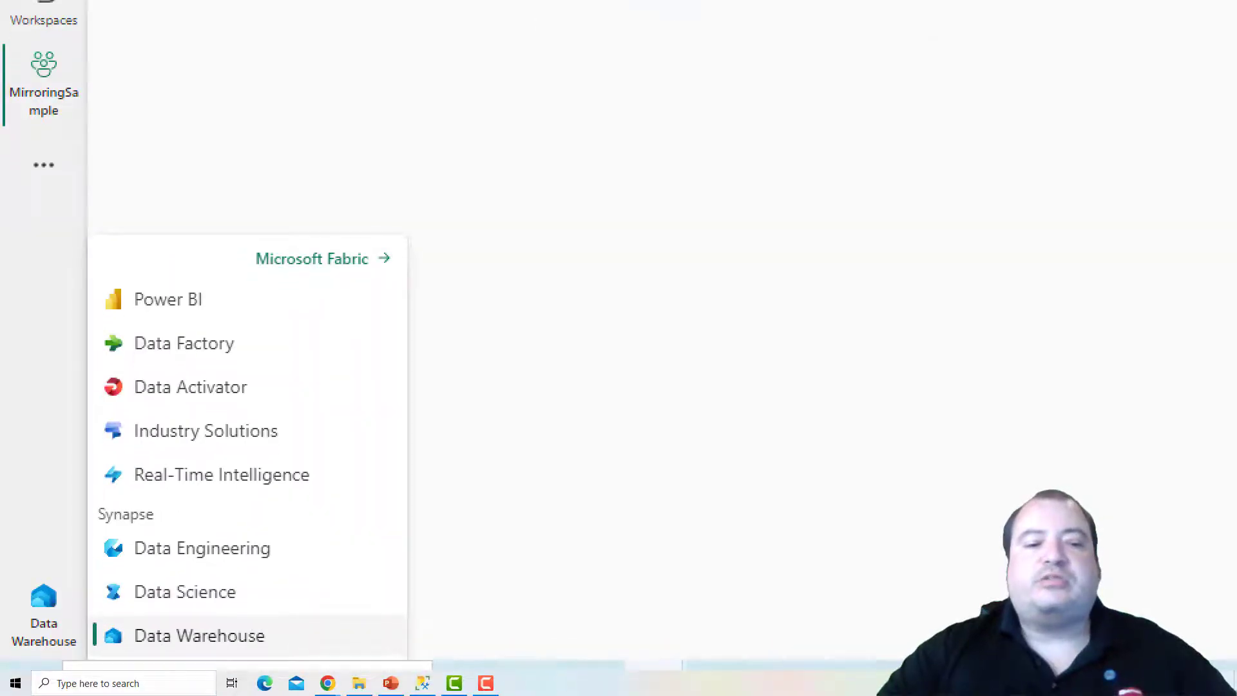
pyautogui.click(151, 638)
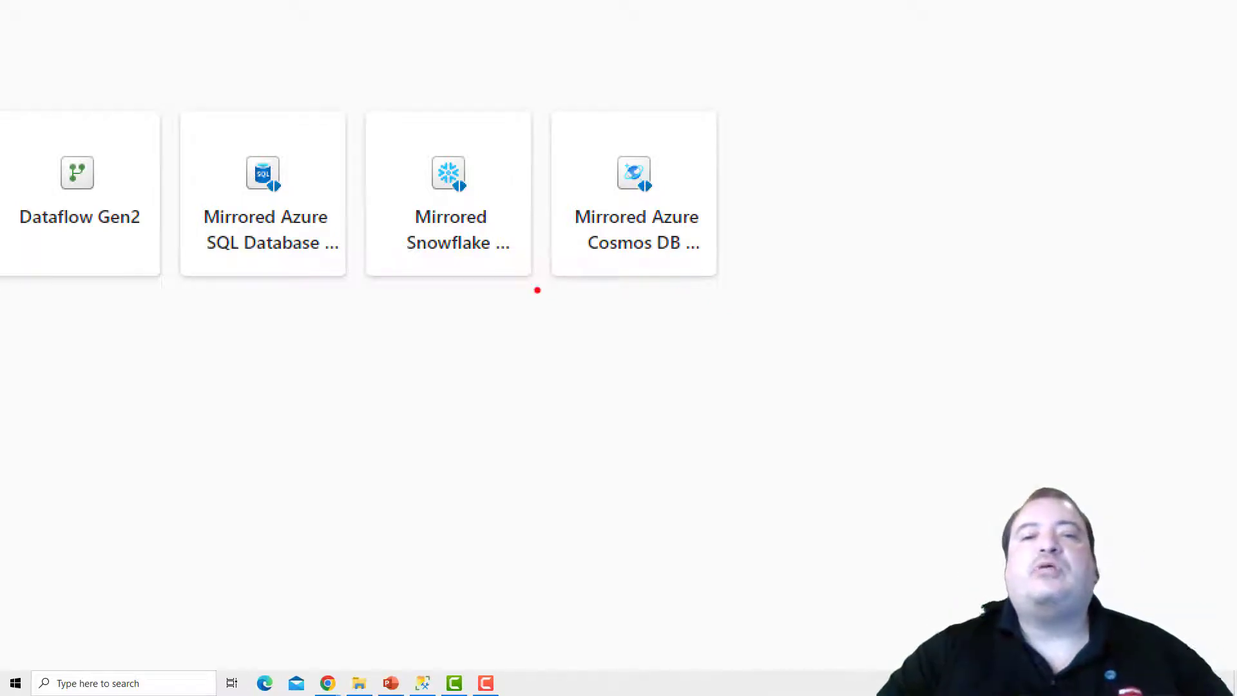
pyautogui.moveTo(558, 288); pyautogui.dragTo(780, 277)
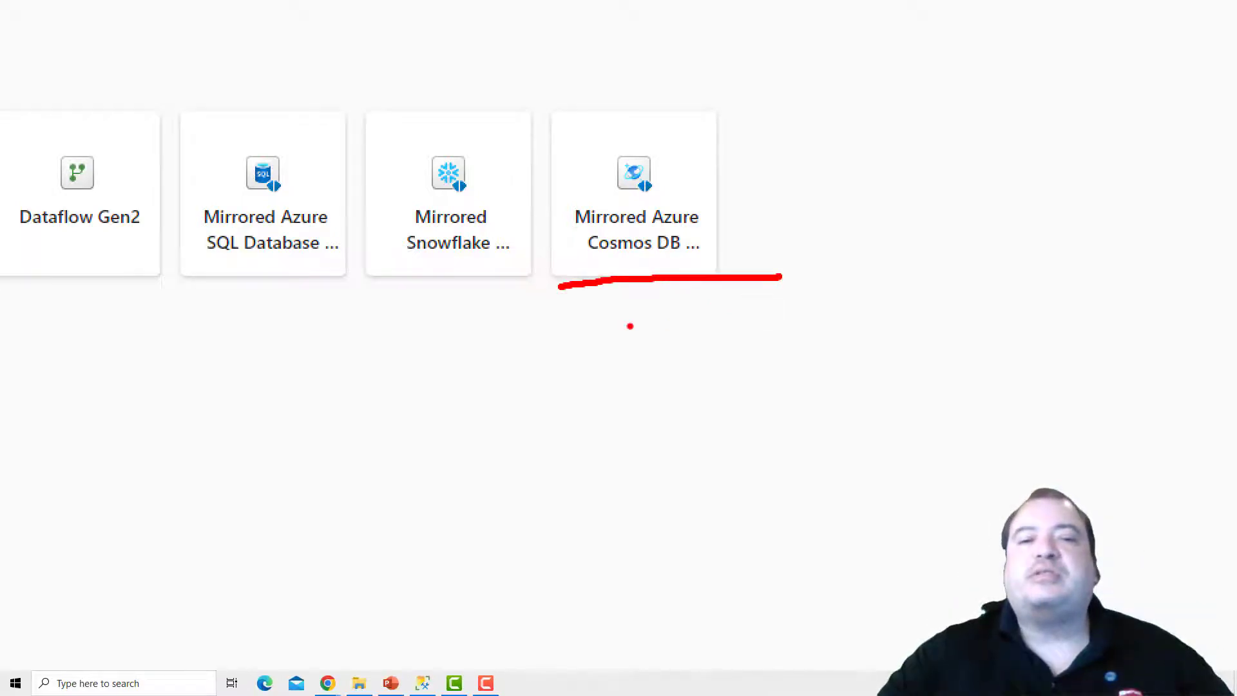
pyautogui.moveTo(361, 294); pyautogui.dragTo(543, 292)
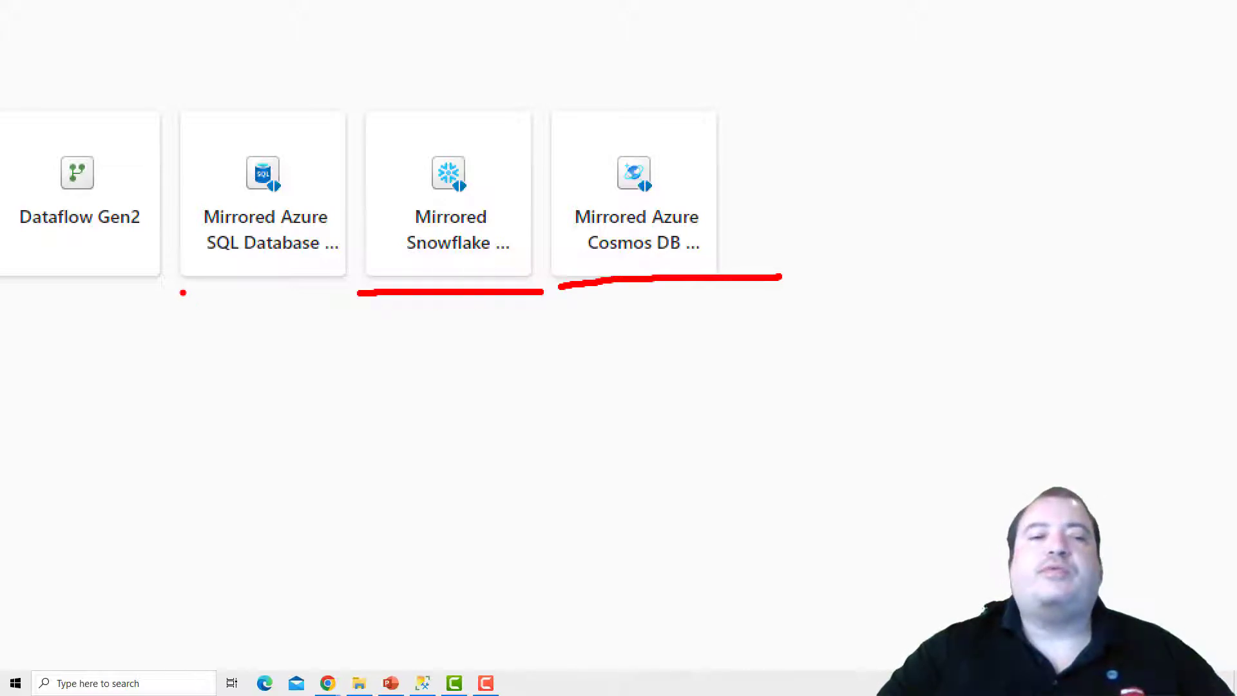
pyautogui.moveTo(183, 292)
pyautogui.mouseDown()
pyautogui.moveTo(310, 303)
pyautogui.moveTo(348, 292)
pyautogui.mouseUp()
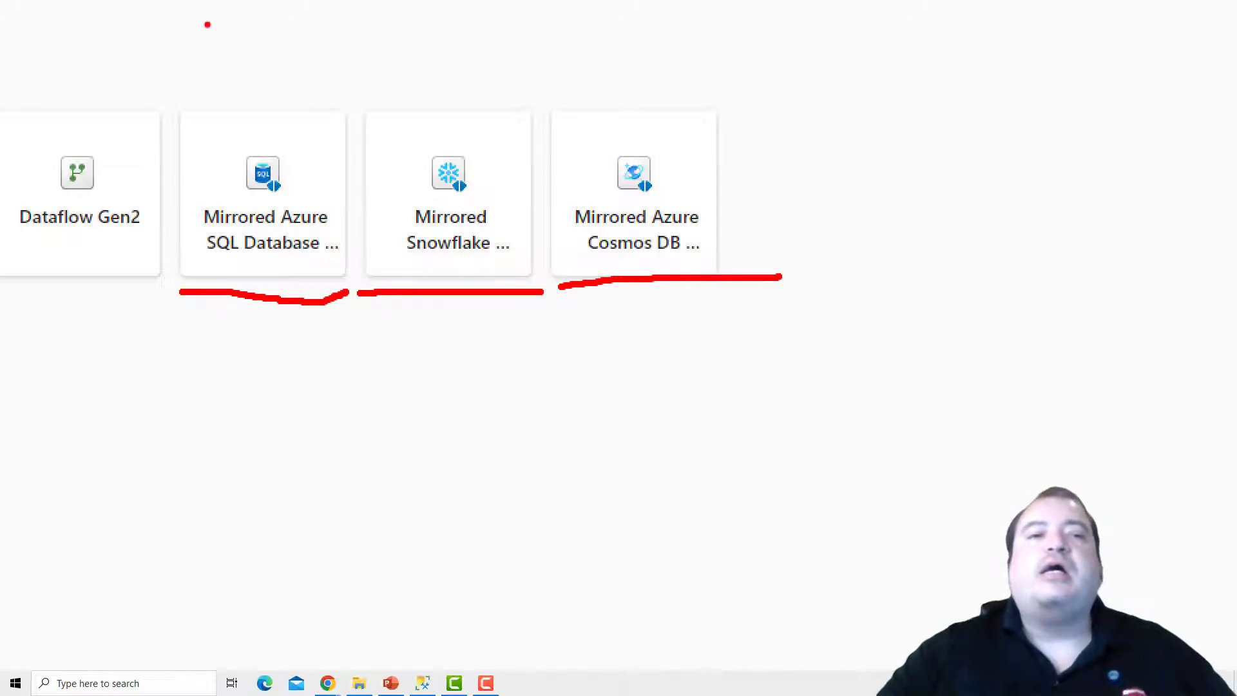
pyautogui.moveTo(208, 19)
pyautogui.mouseDown()
pyautogui.moveTo(231, 86)
pyautogui.moveTo(219, 88)
pyautogui.moveTo(261, 85)
pyautogui.moveTo(214, 86)
pyautogui.moveTo(220, 96)
pyautogui.moveTo(229, 107)
pyautogui.moveTo(261, 86)
pyautogui.mouseUp()
pyautogui.press('Escape')
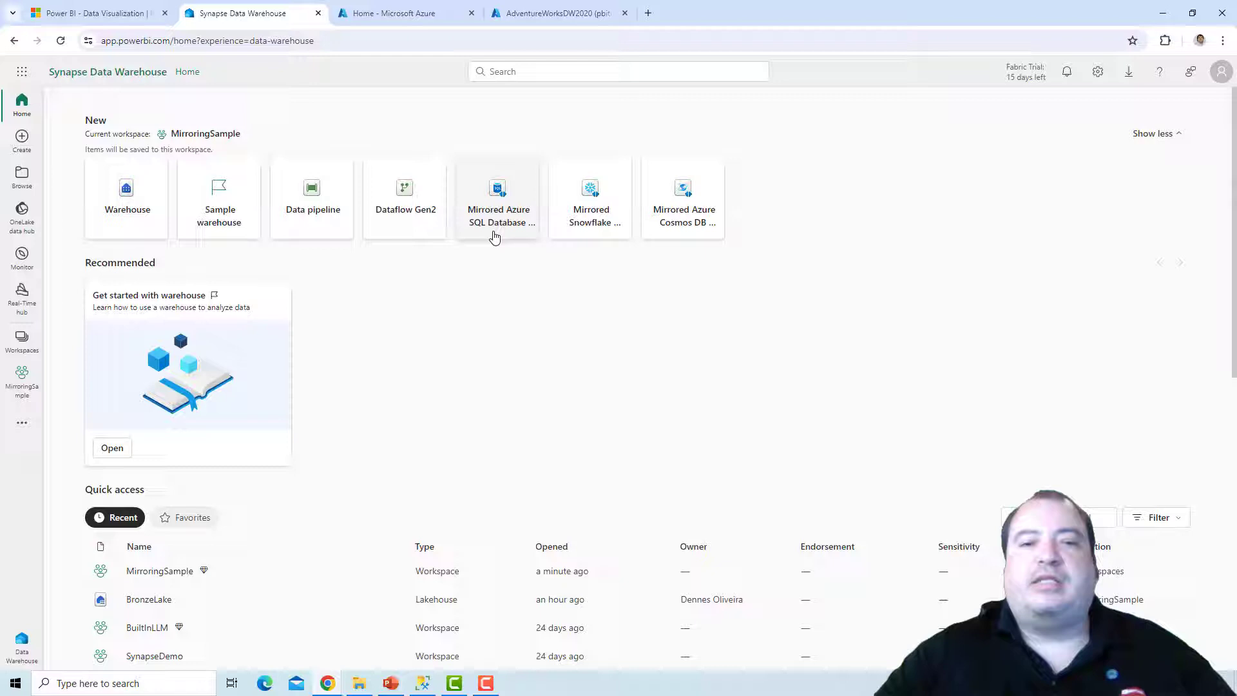
# Step: Start a new Mirrored Azure SQL Database using a new Azure SQL Database connection
pyautogui.click(495, 239)
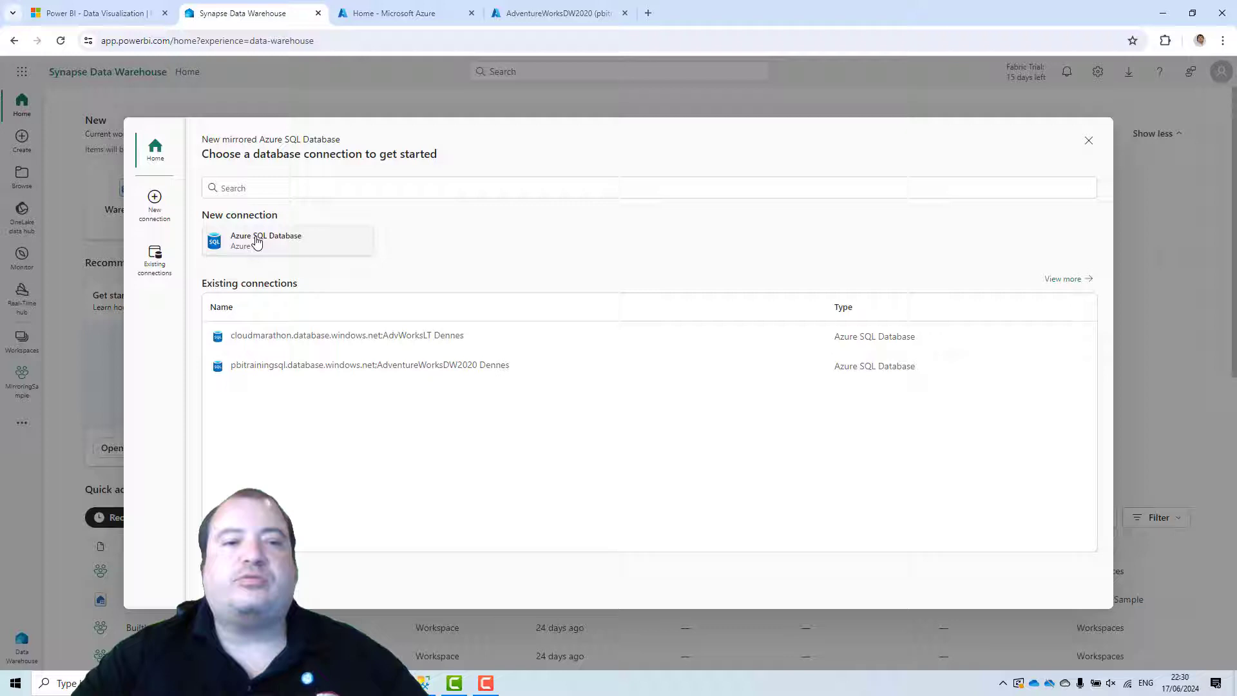
pyautogui.click(258, 239)
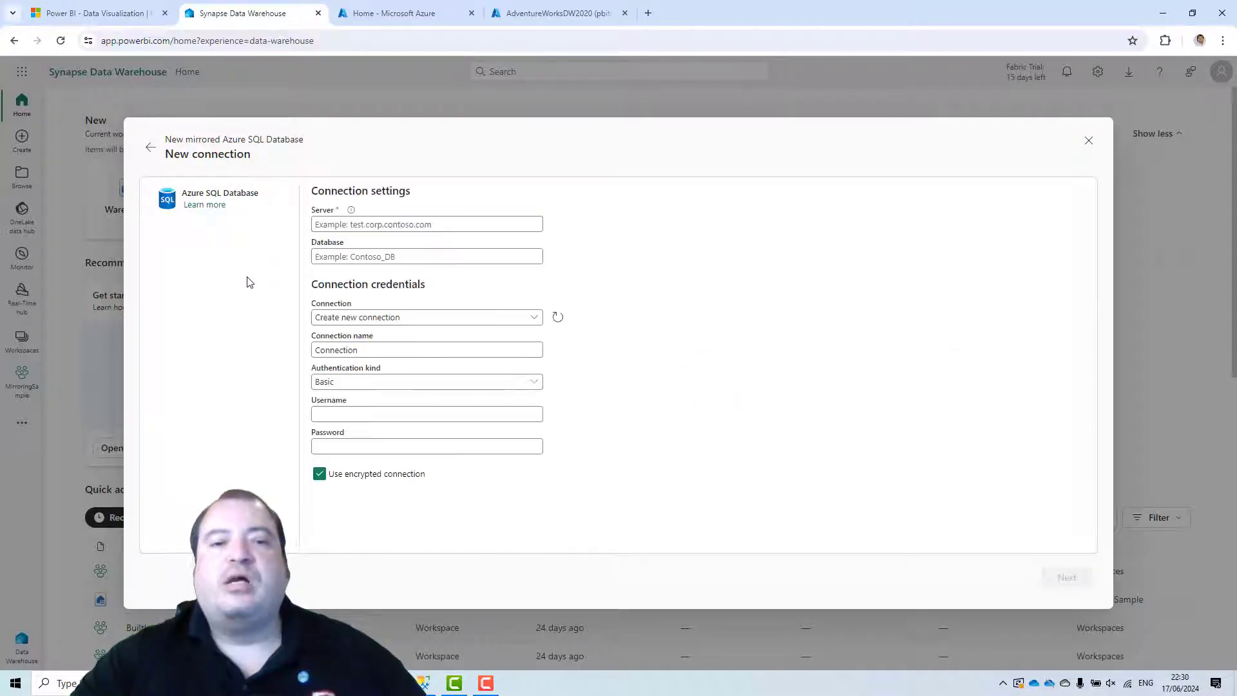
# Step: Copy the server name pbitrainingsql.database.windows.net from Azure into the Server field
pyautogui.click(532, 17)
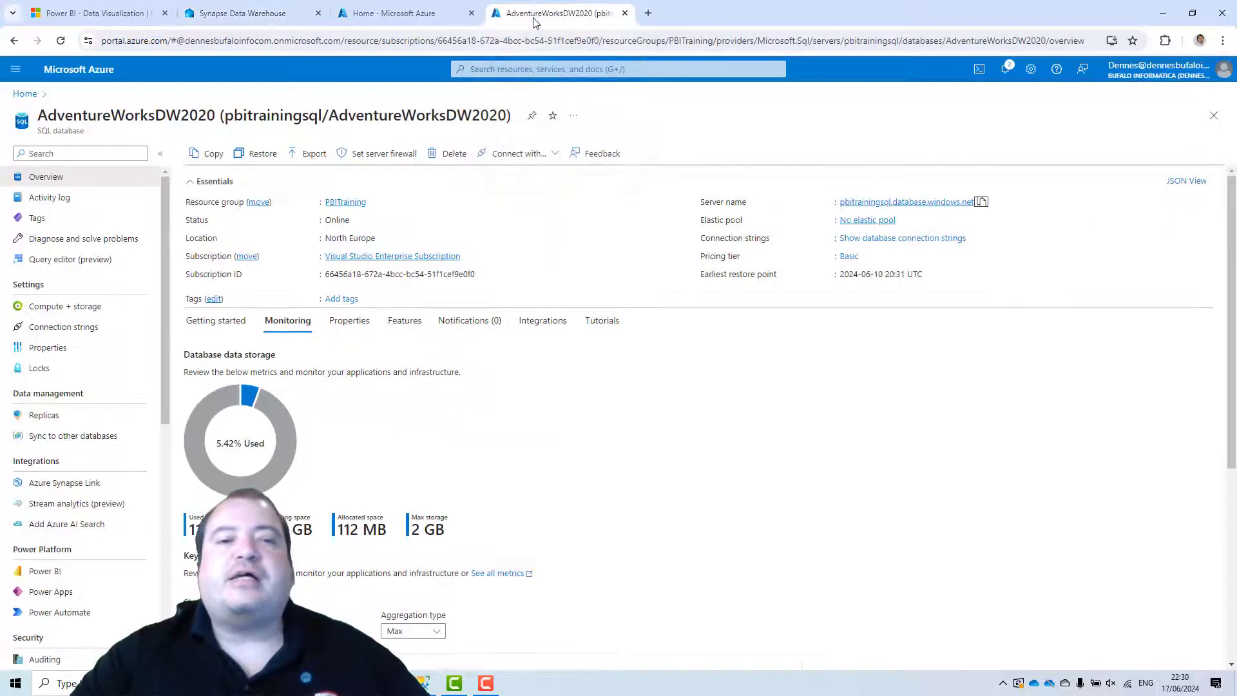
pyautogui.click(981, 204)
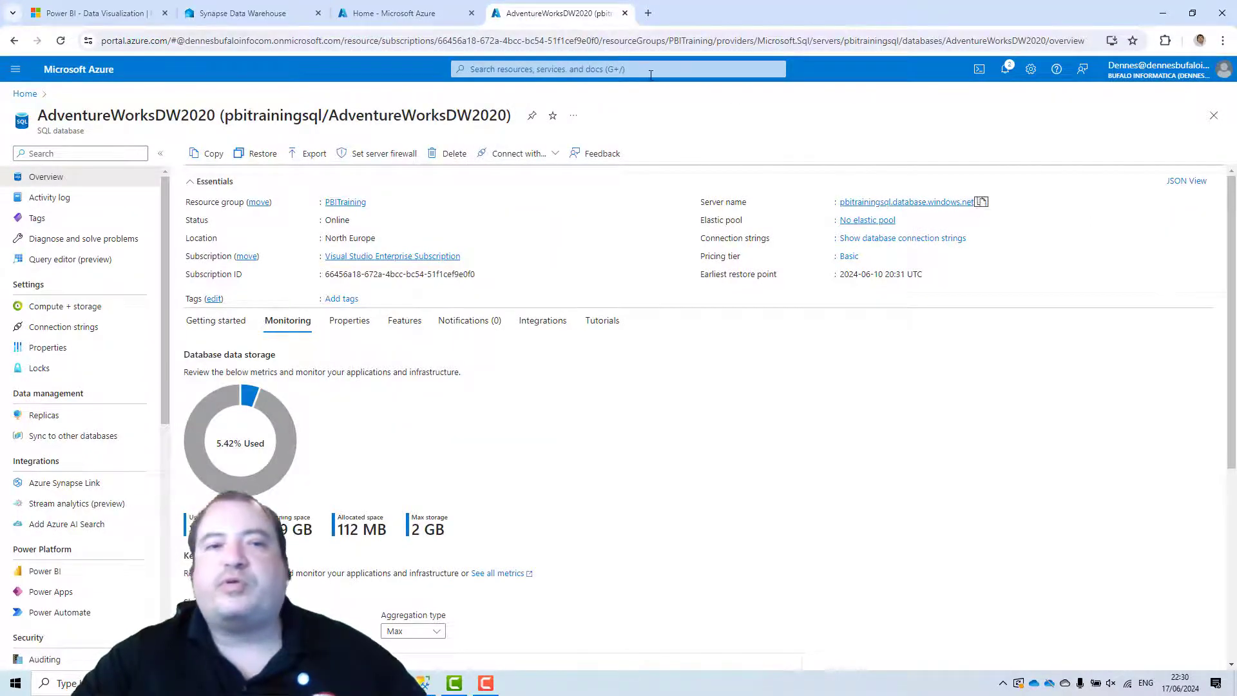
pyautogui.click(243, 13)
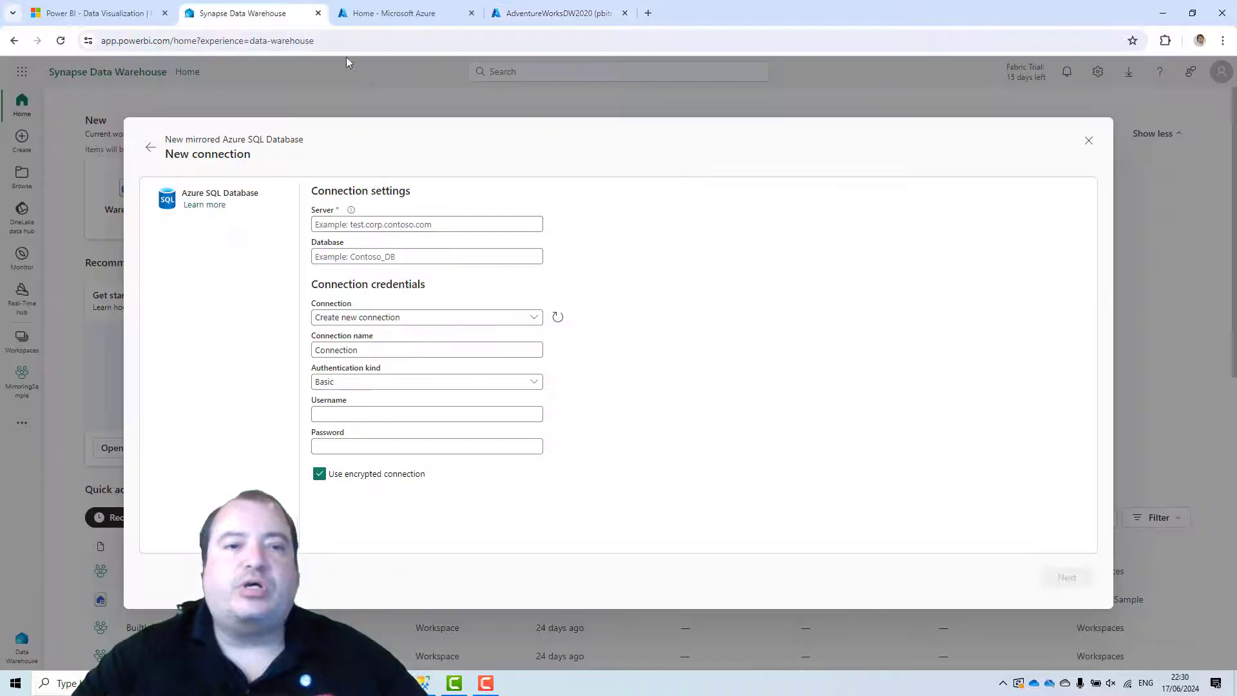
pyautogui.click(460, 222)
pyautogui.hotkey('ctrl', 'v')
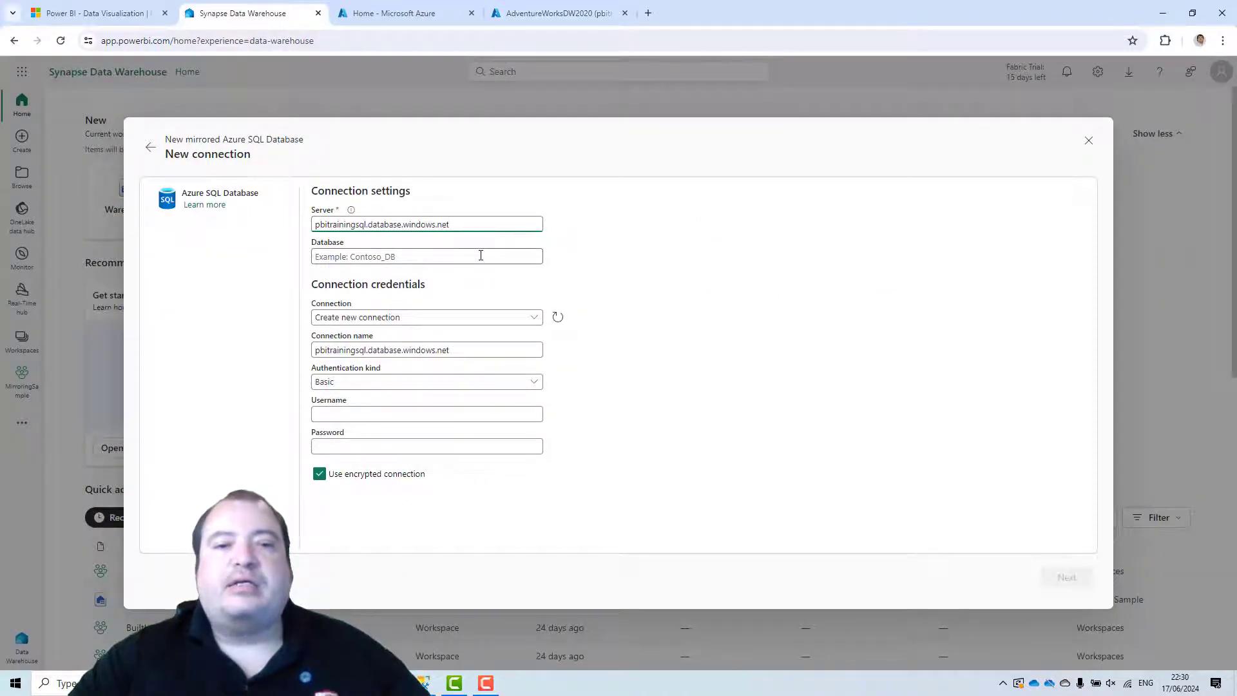
# Step: Copy the database name AdventureWorksDW2020 from Azure into the Database field
pyautogui.click(481, 255)
pyautogui.click(555, 13)
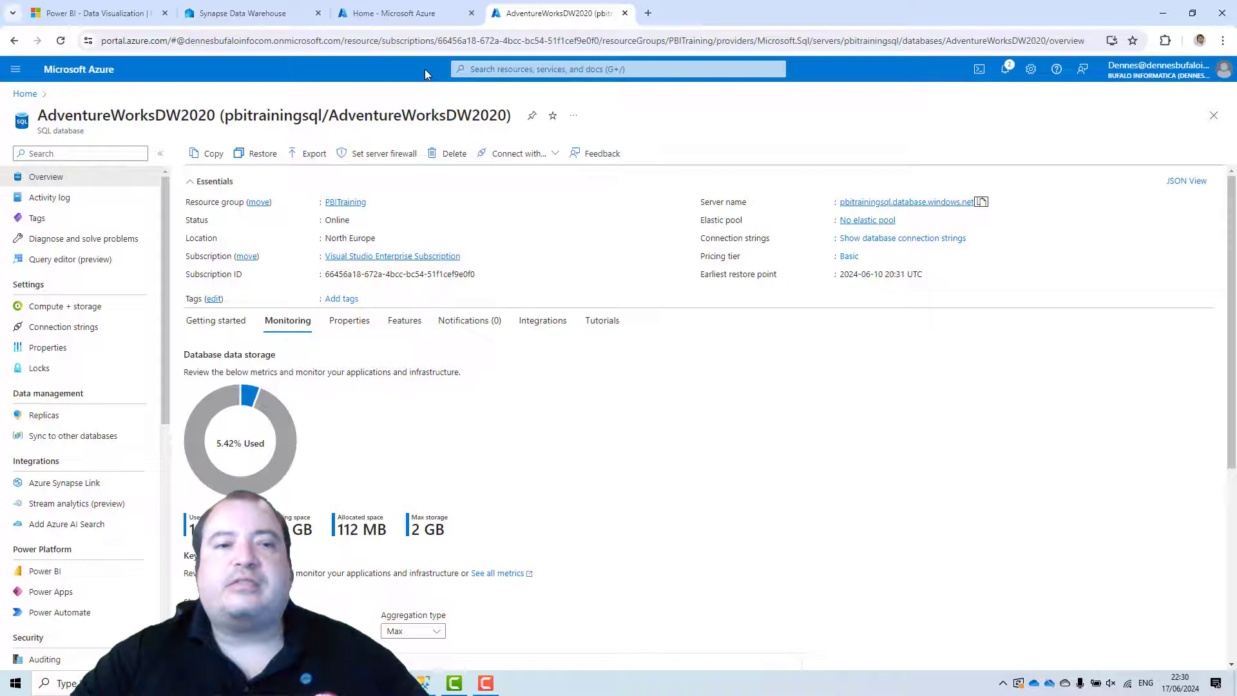
pyautogui.moveTo(220, 116); pyautogui.dragTo(38, 116)
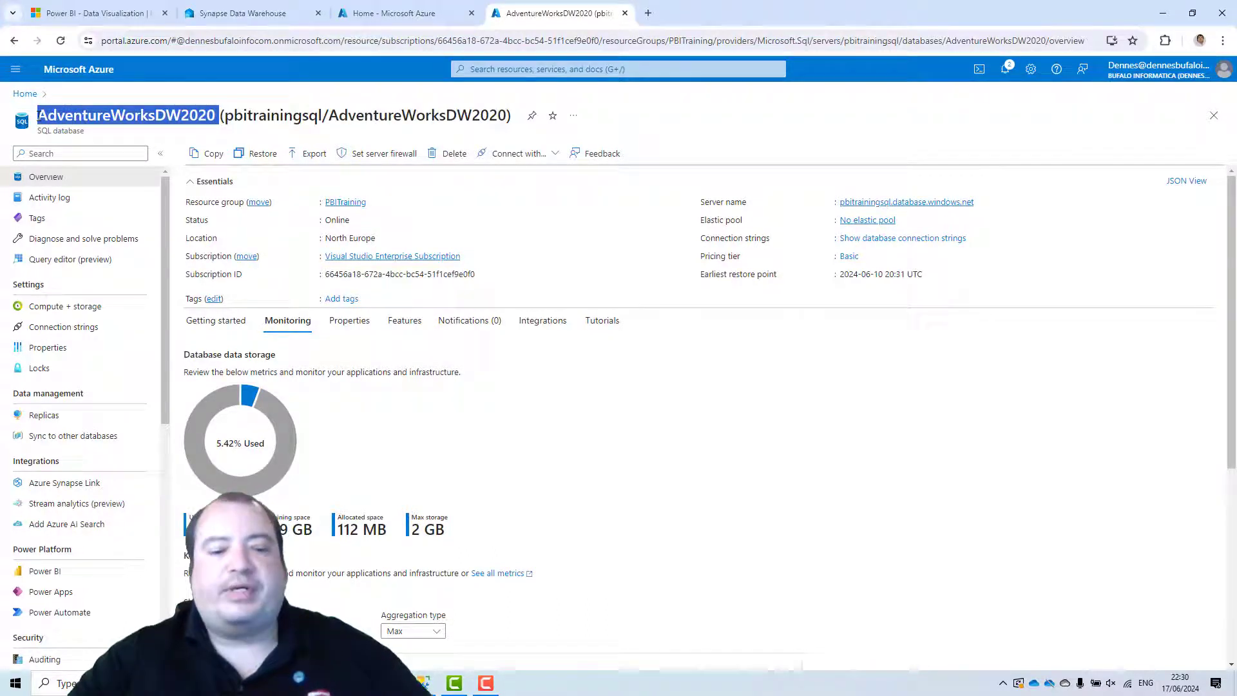
pyautogui.hotkey('ctrl', 'c')
pyautogui.click(243, 13)
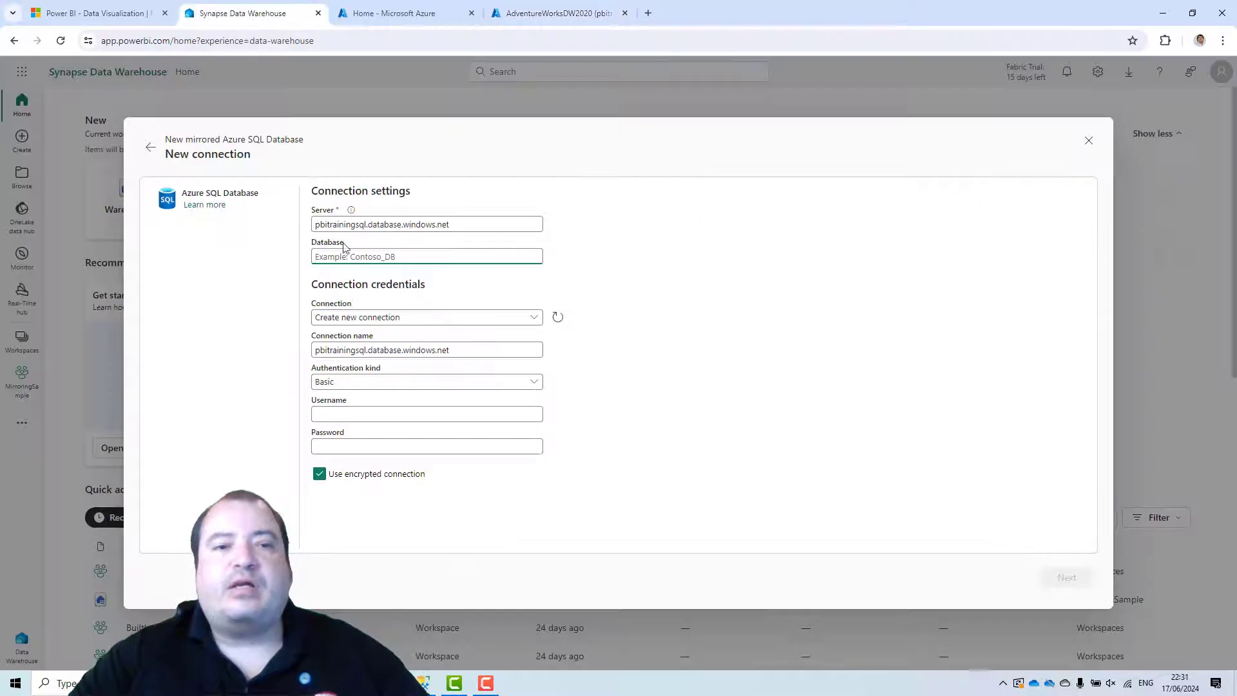
pyautogui.hotkey('ctrl', 'v')
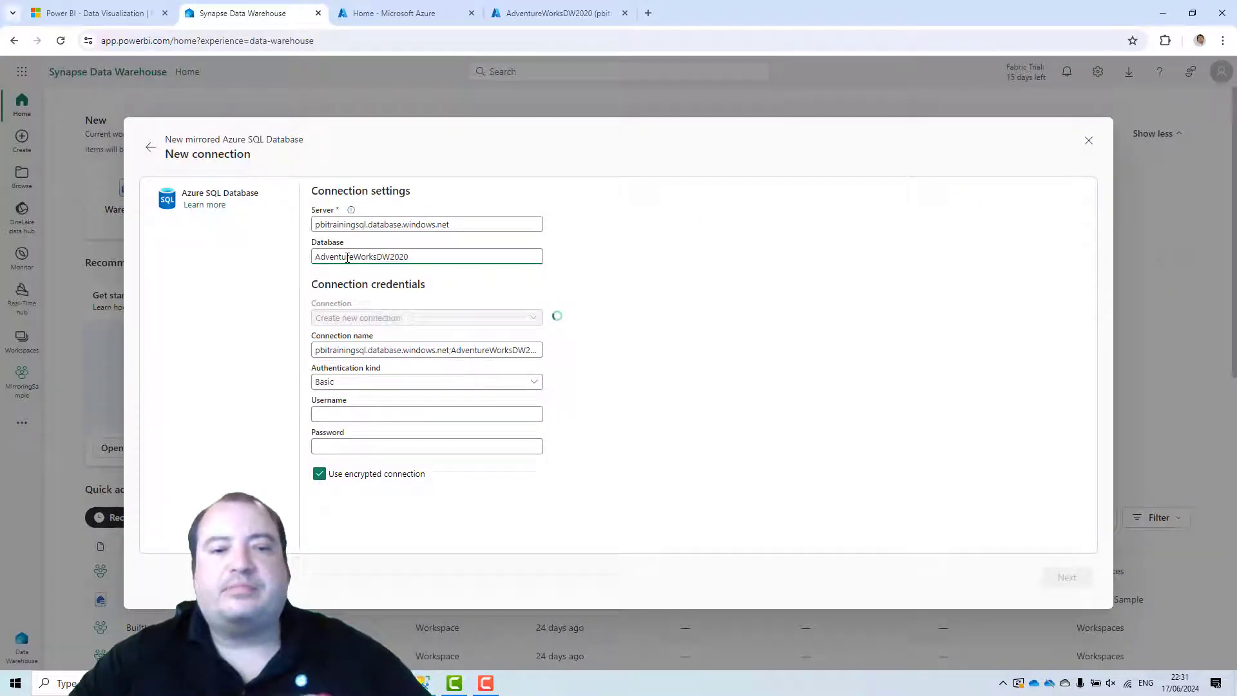
# Step: Name the connection FabricMonday, enter the username and password, and submit
pyautogui.moveTo(321, 352); pyautogui.dragTo(624, 365)
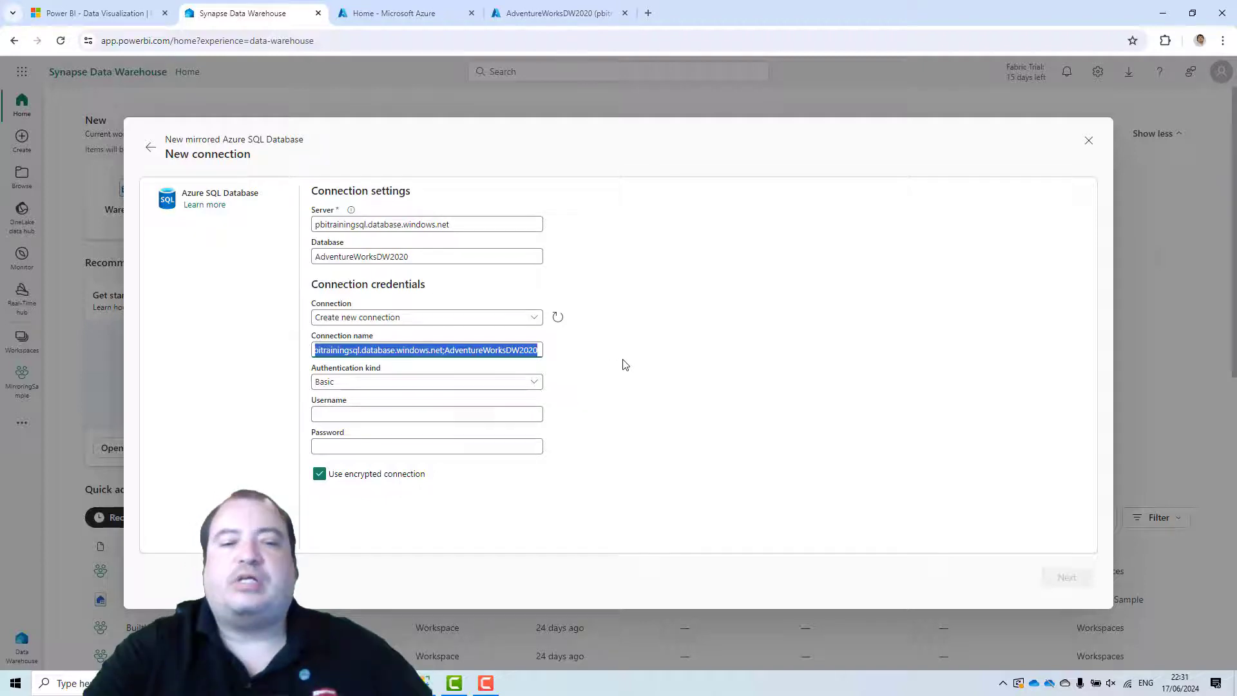
pyautogui.write('FabricMonday')
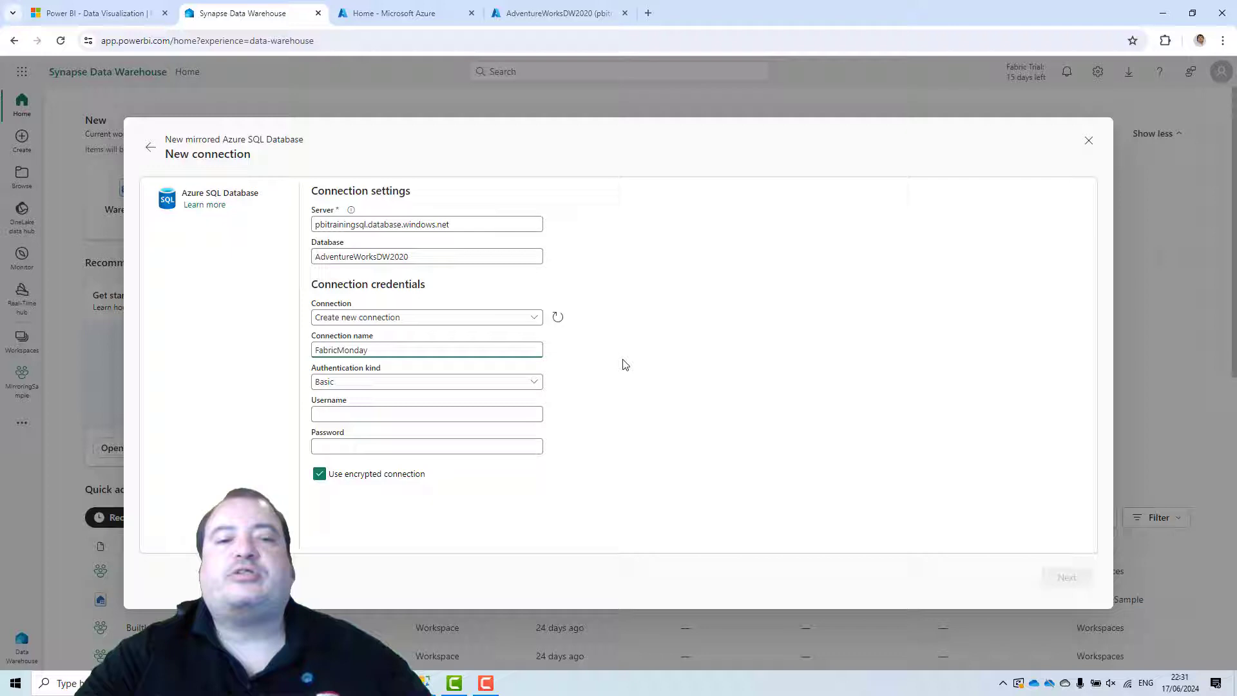
pyautogui.click(395, 415)
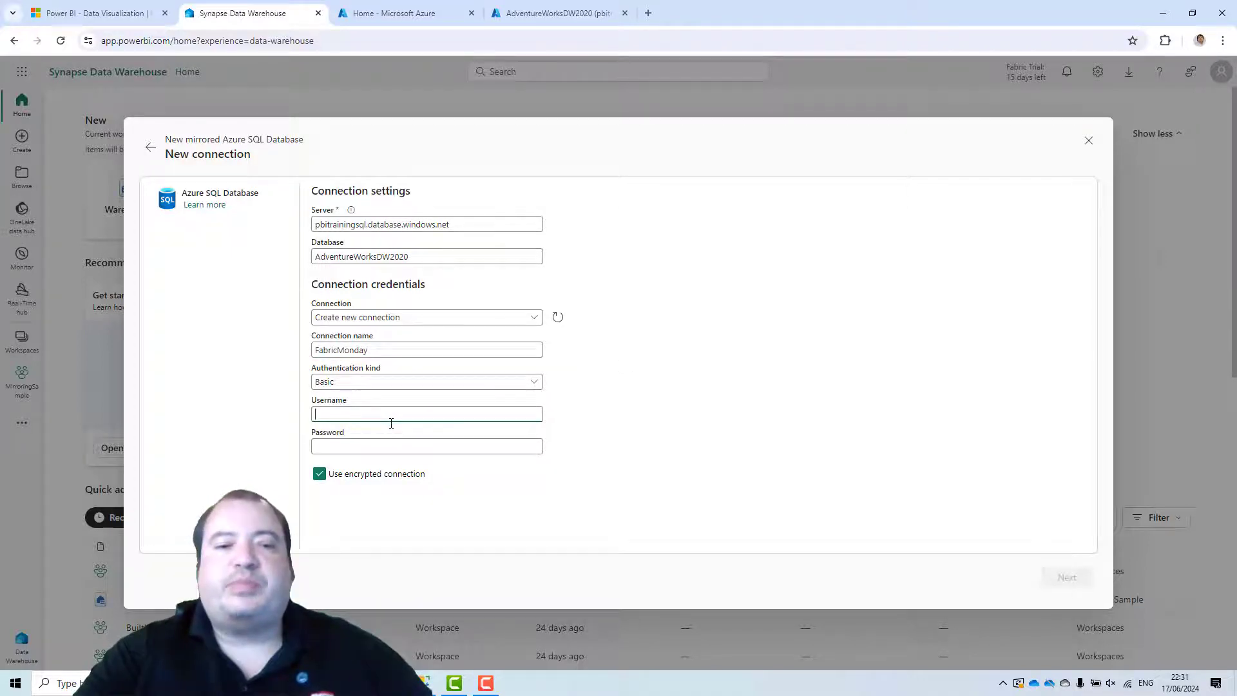
pyautogui.write('Dennes')
pyautogui.press('Tab')
pyautogui.hotkey('ctrl', 'v')
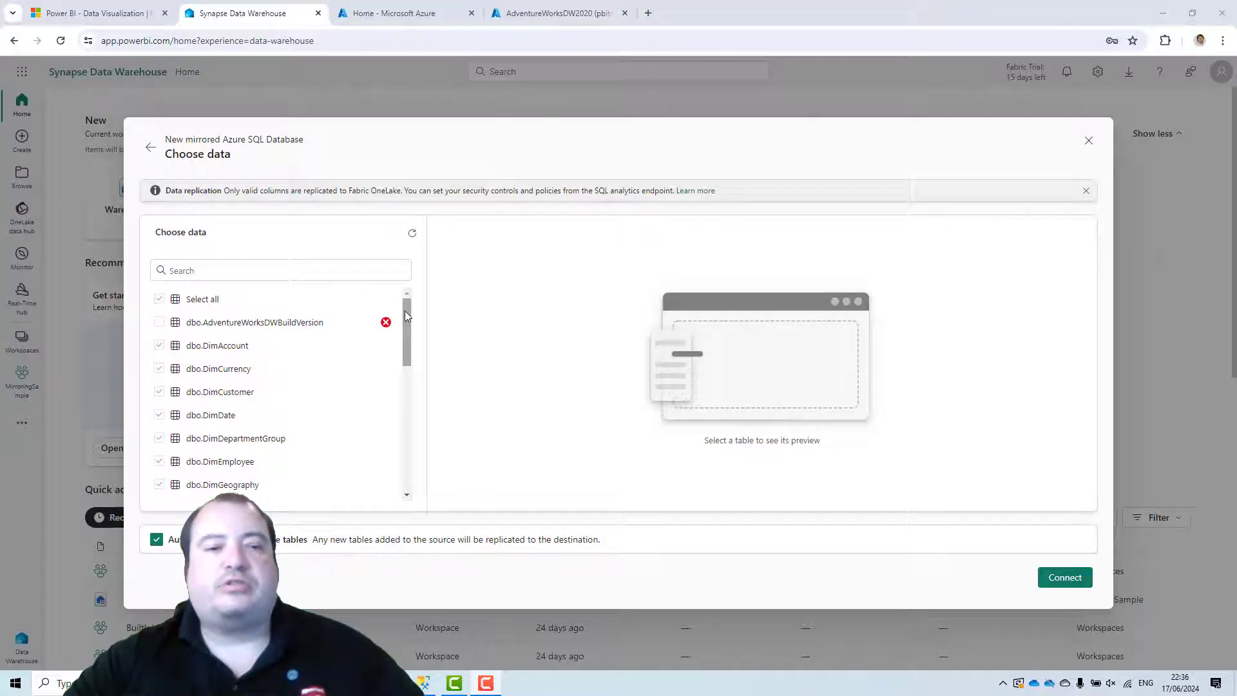
# Step: Keep all tables except dbo.AdventureWorksDWBuildVersion selected, with future tables mirrored automatically
pyautogui.moveTo(406, 319); pyautogui.dragTo(432, 291)
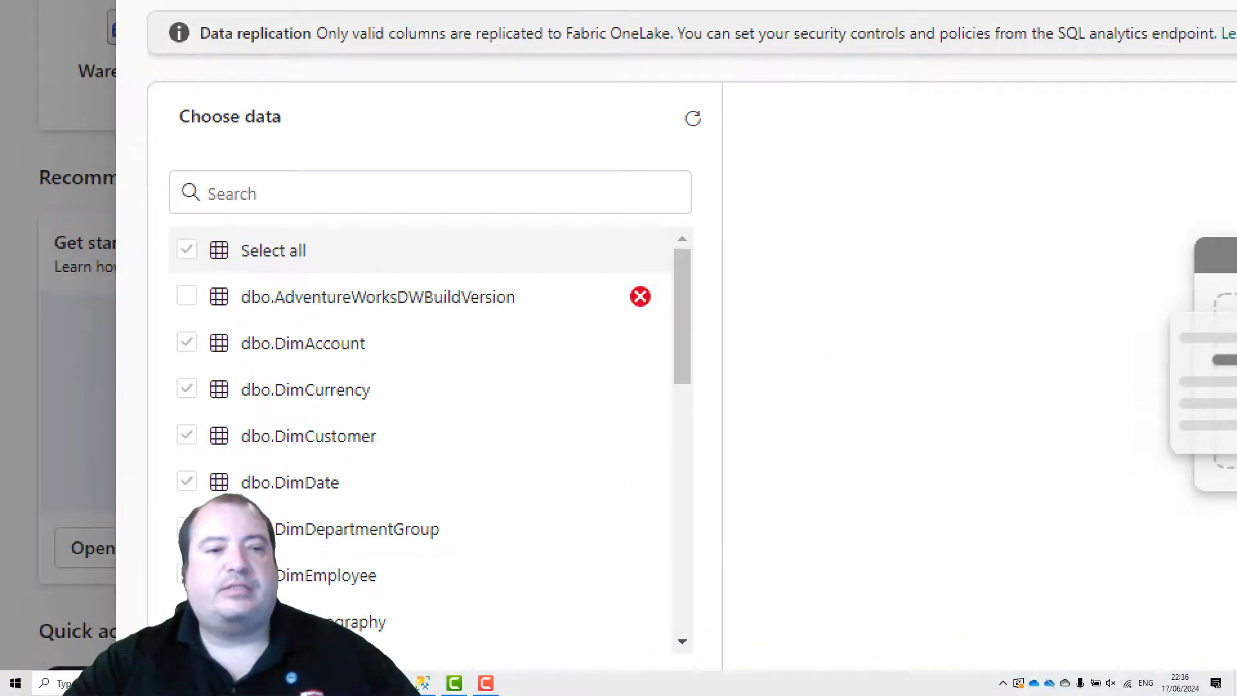
pyautogui.moveTo(150, 273); pyautogui.dragTo(240, 276)
pyautogui.moveTo(159, 353); pyautogui.dragTo(254, 360)
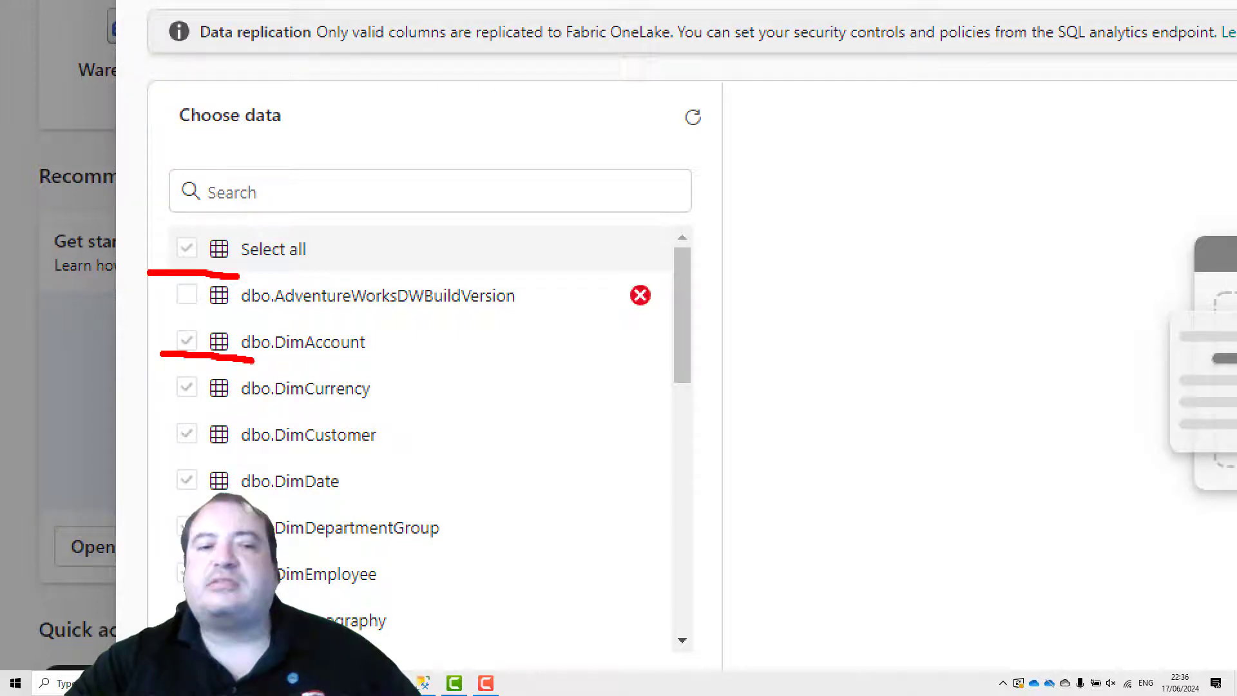
pyautogui.moveTo(612, 312); pyautogui.dragTo(700, 313)
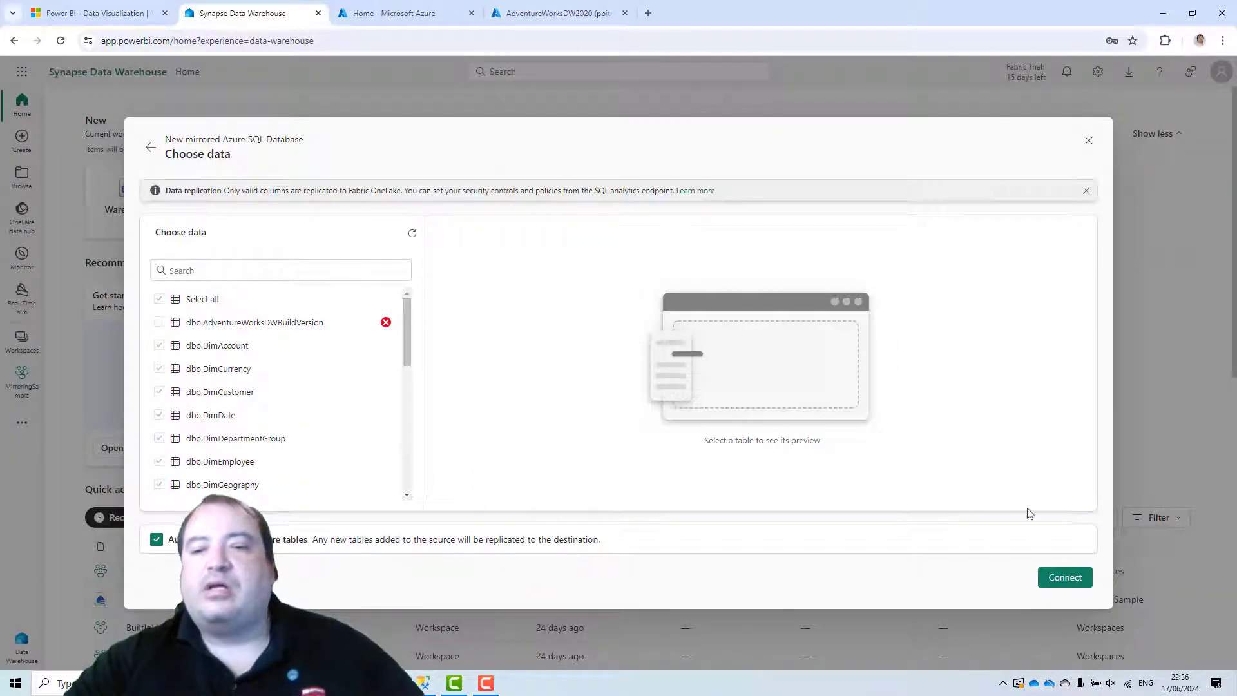
# Step: Confirm the table selection, name the mirrored database 'Adventure', and create it
pyautogui.click(1058, 580)
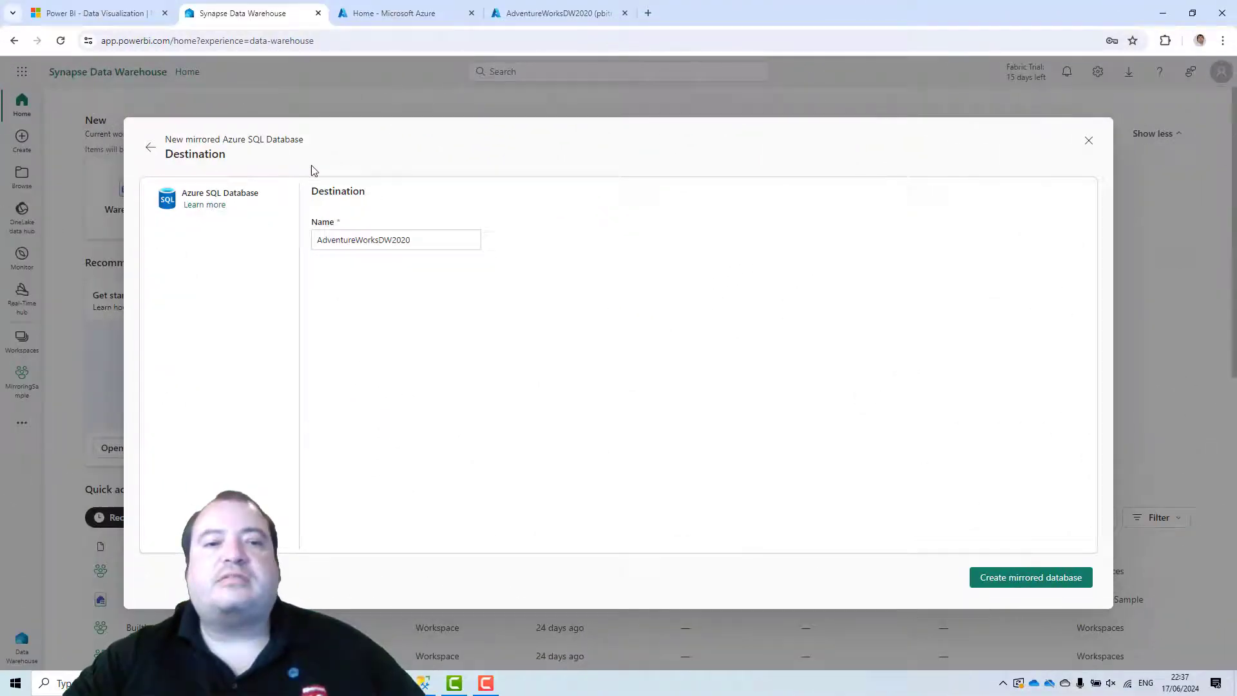
pyautogui.click(422, 240)
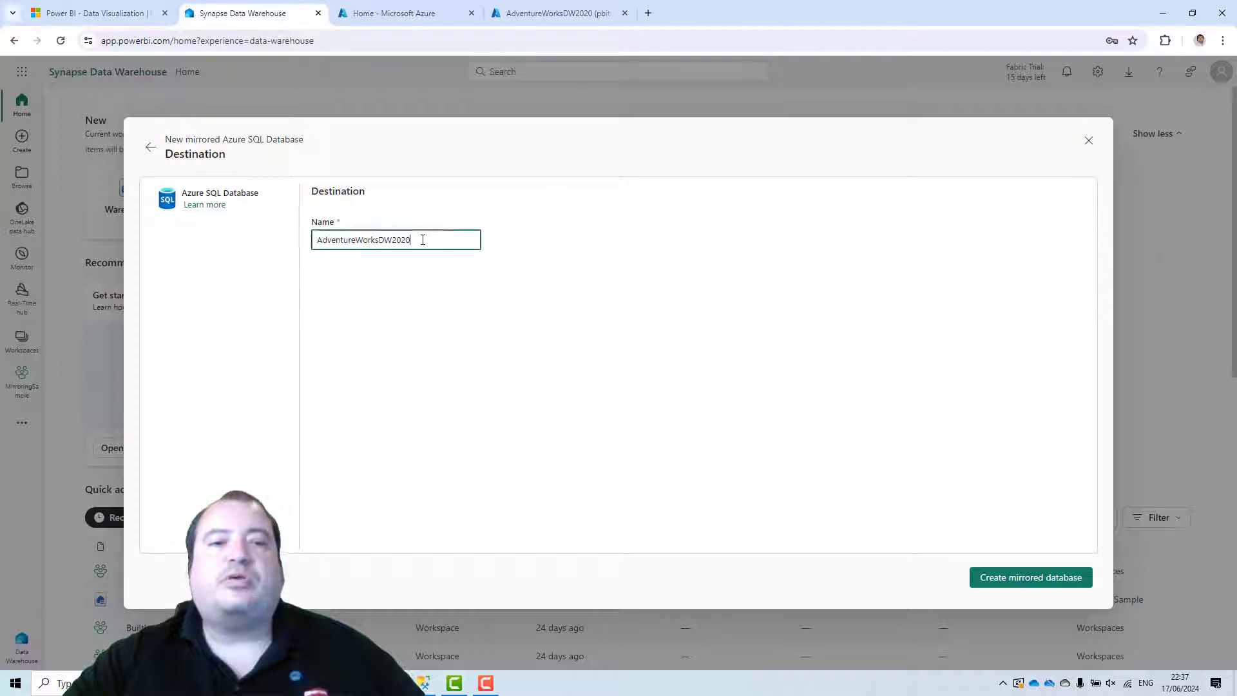
pyautogui.hotkey('ctrl', 'a')
pyautogui.press('End')
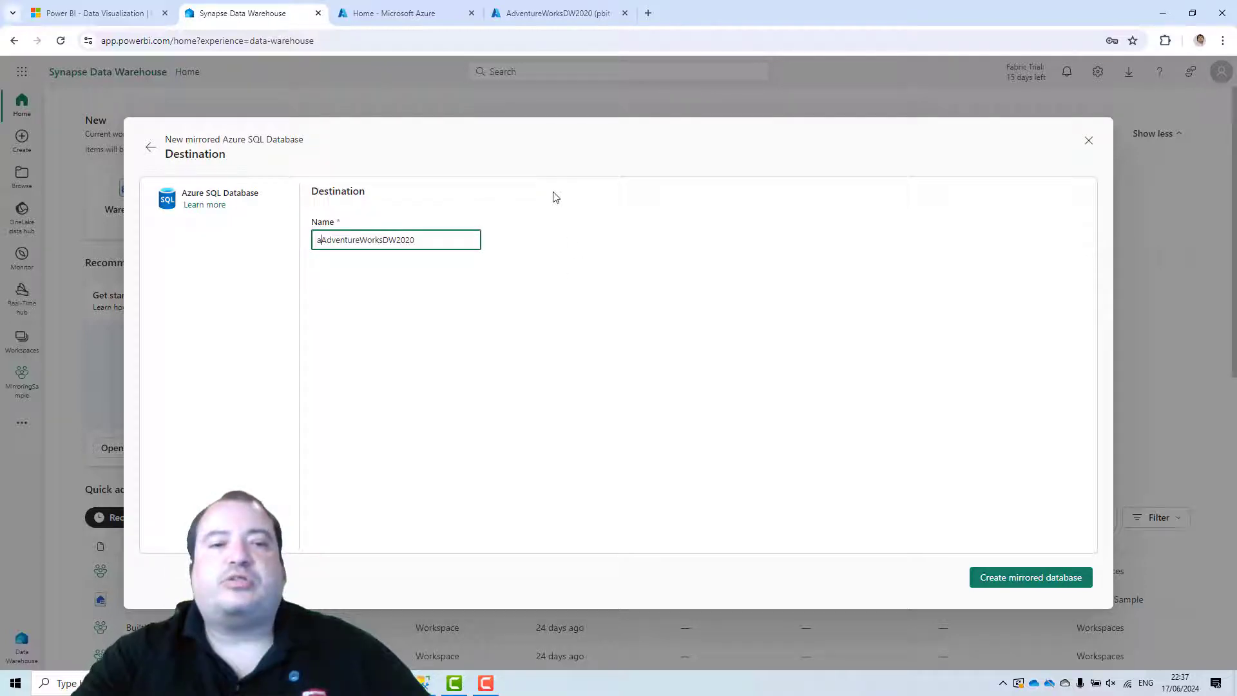
pyautogui.hotkey('ctrl', 'a')
pyautogui.write('Ad')
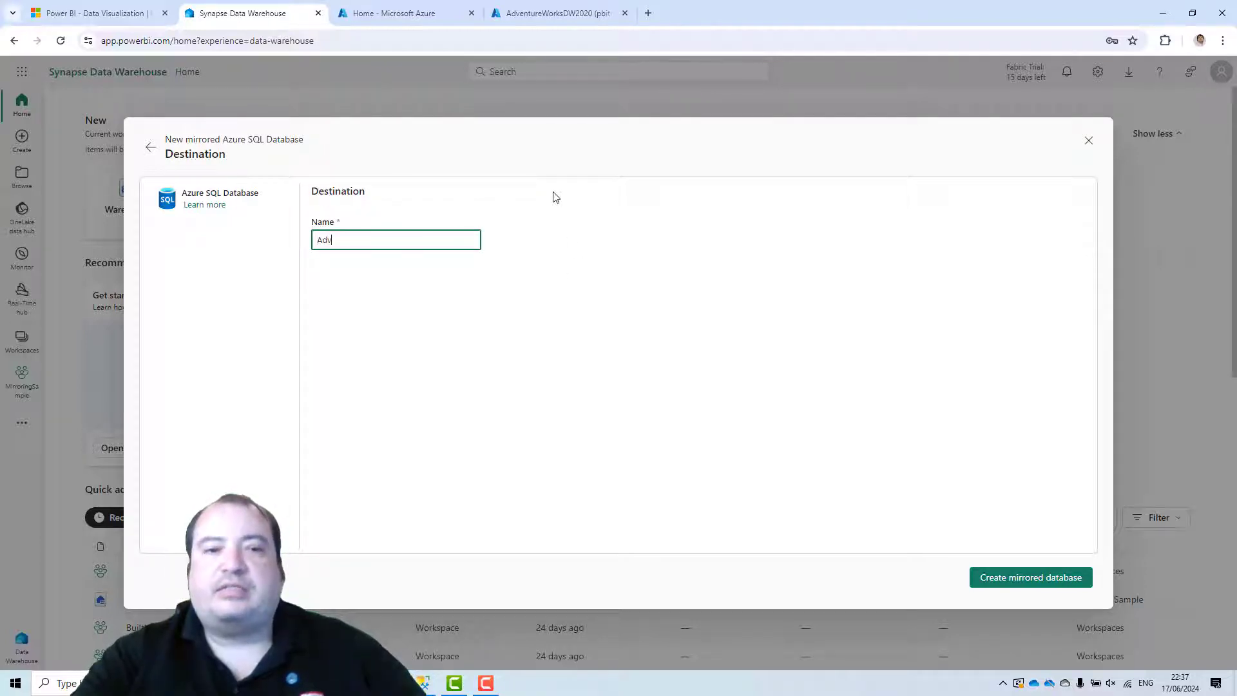
pyautogui.write('venture')
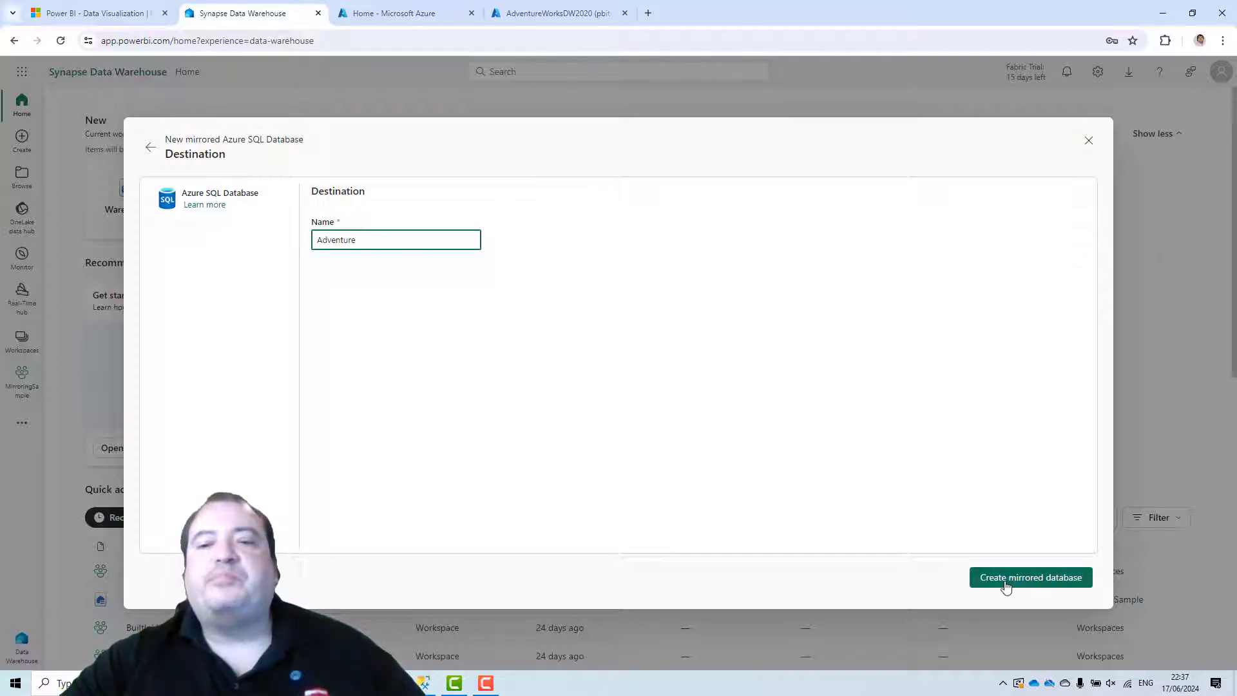
pyautogui.click(1005, 586)
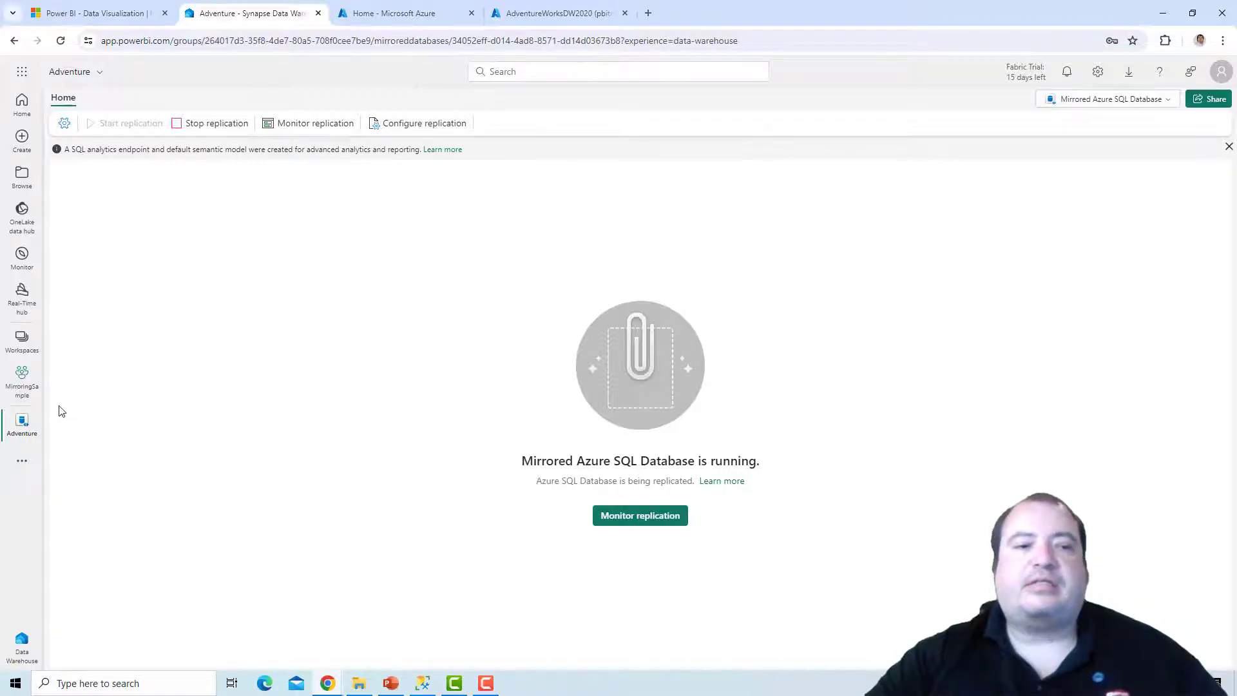
# Step: Go back to the MirroringSample workspace once Adventure is running and replicating
pyautogui.click(27, 385)
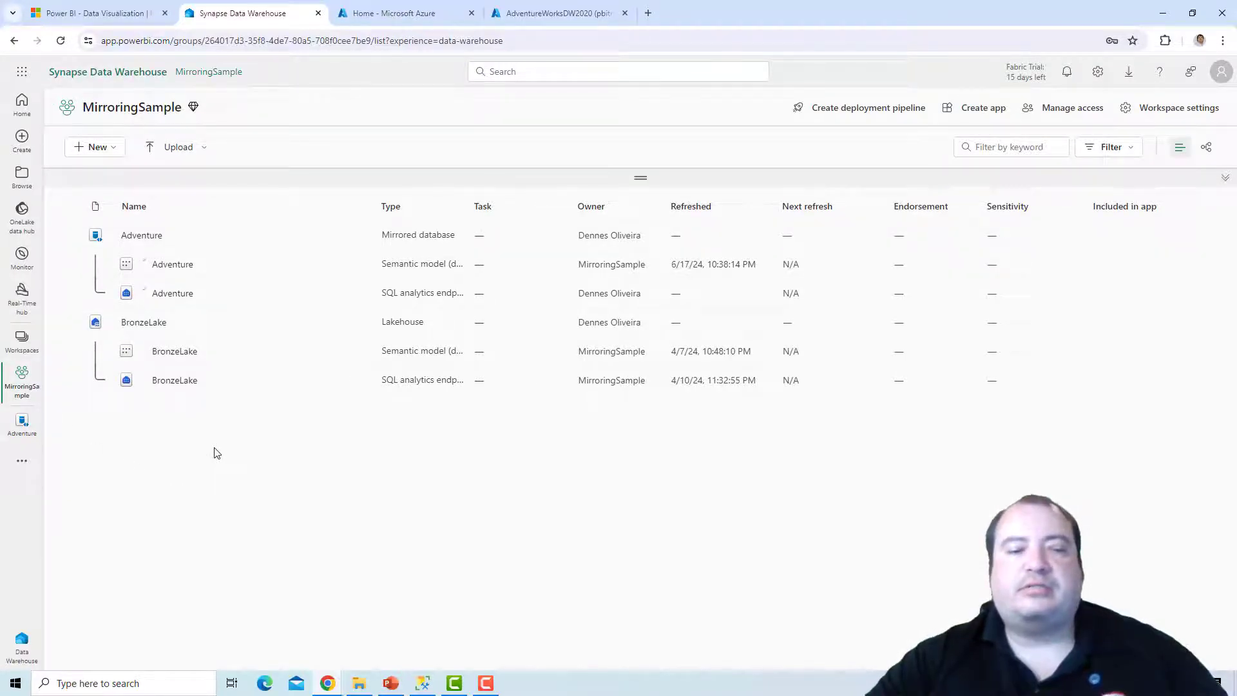
pyautogui.moveTo(367, 242); pyautogui.dragTo(420, 248)
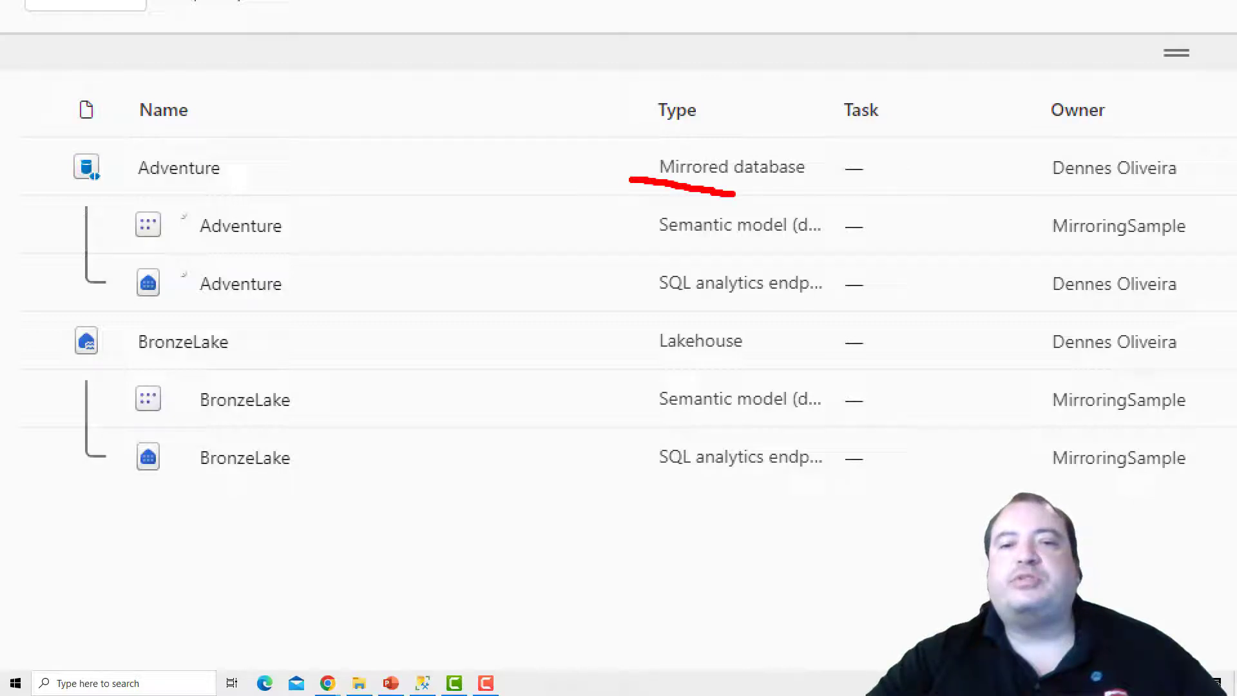
pyautogui.moveTo(736, 193)
pyautogui.mouseDown()
pyautogui.moveTo(827, 195)
pyautogui.moveTo(833, 171)
pyautogui.moveTo(781, 124)
pyautogui.moveTo(705, 127)
pyautogui.moveTo(633, 142)
pyautogui.moveTo(631, 190)
pyautogui.mouseUp()
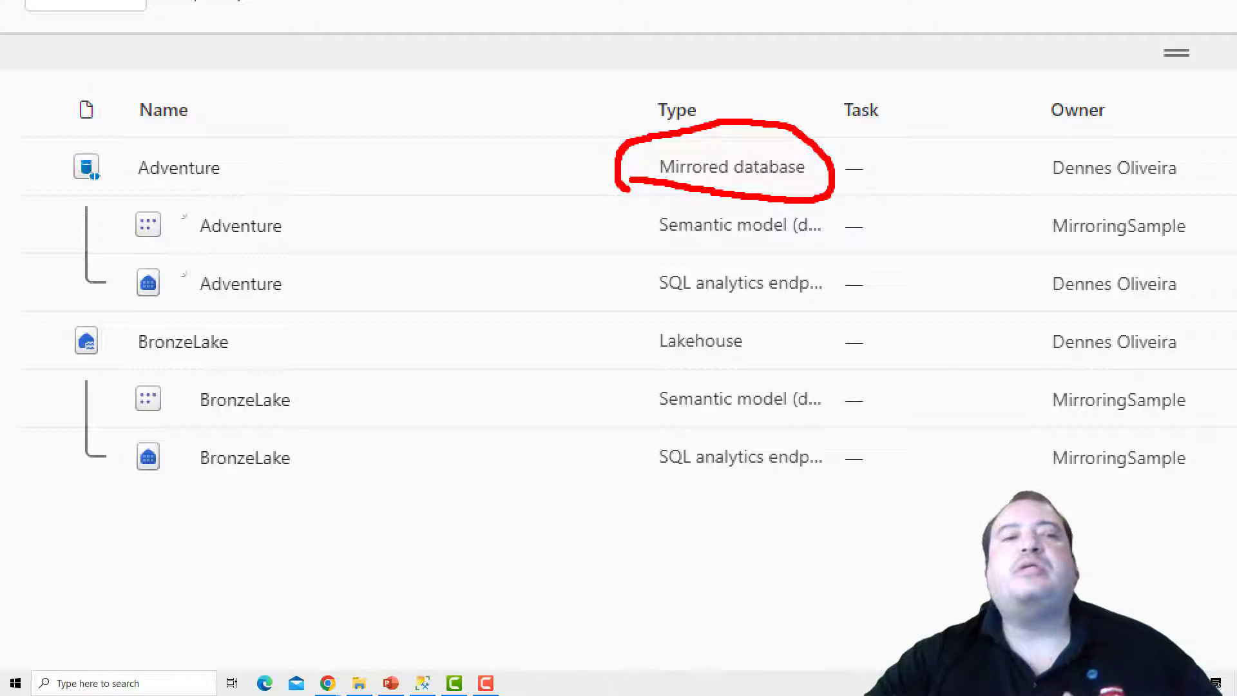
pyautogui.moveTo(60, 190); pyautogui.dragTo(129, 191)
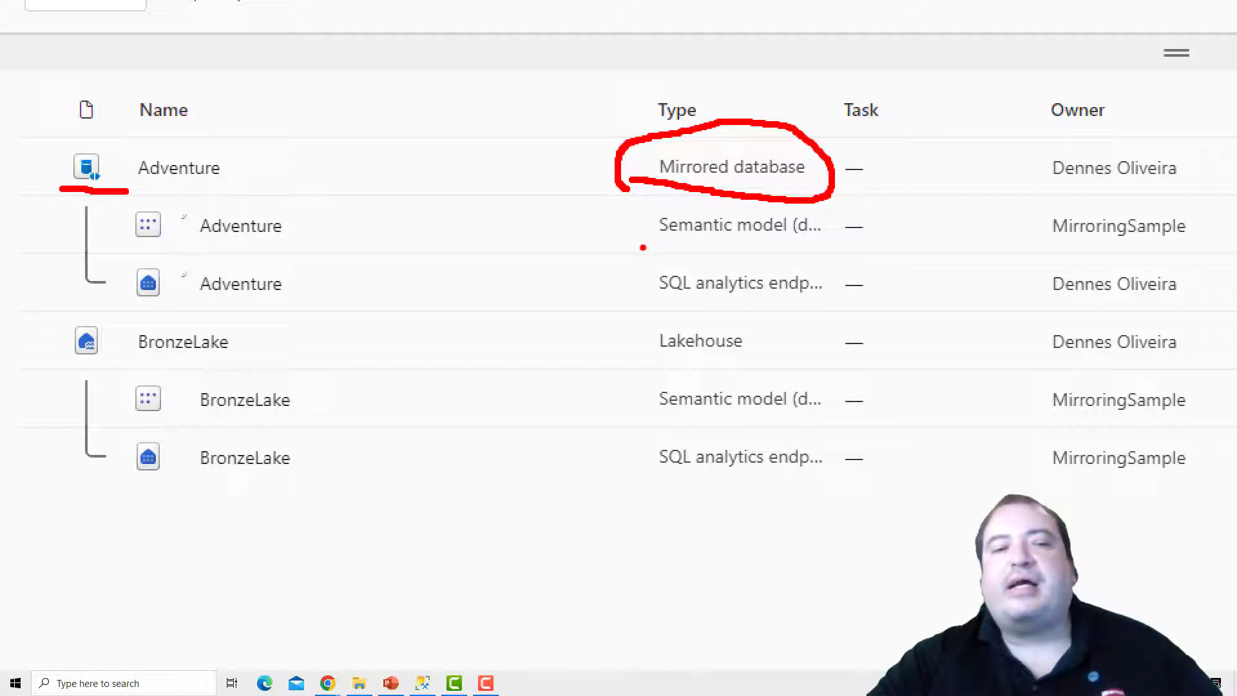
pyautogui.moveTo(641, 245); pyautogui.dragTo(955, 264)
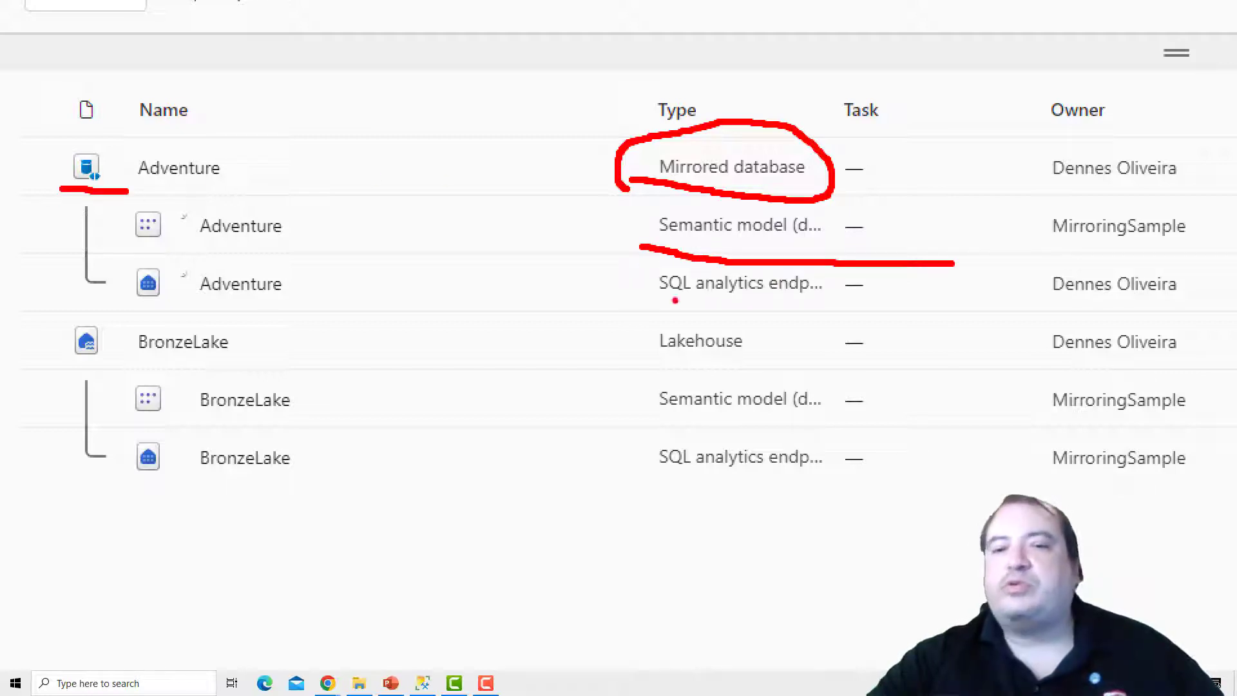
pyautogui.moveTo(625, 314)
pyautogui.mouseDown()
pyautogui.moveTo(861, 325)
pyautogui.moveTo(935, 314)
pyautogui.mouseUp()
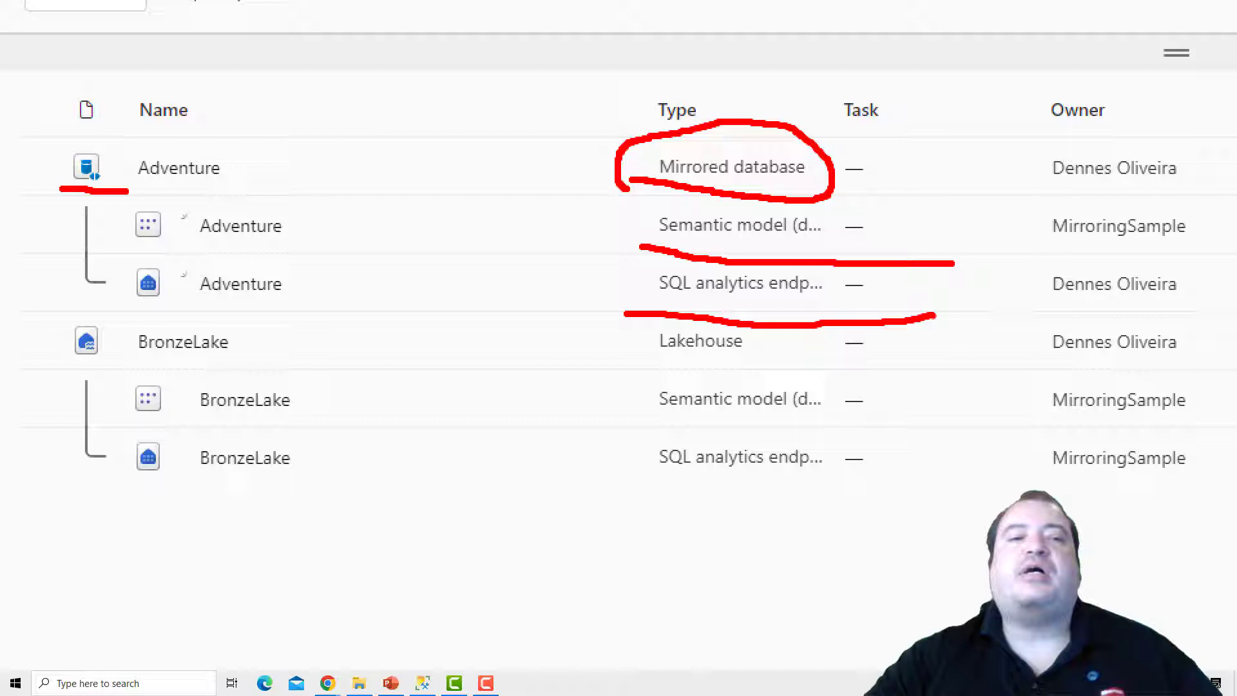
pyautogui.press('Escape')
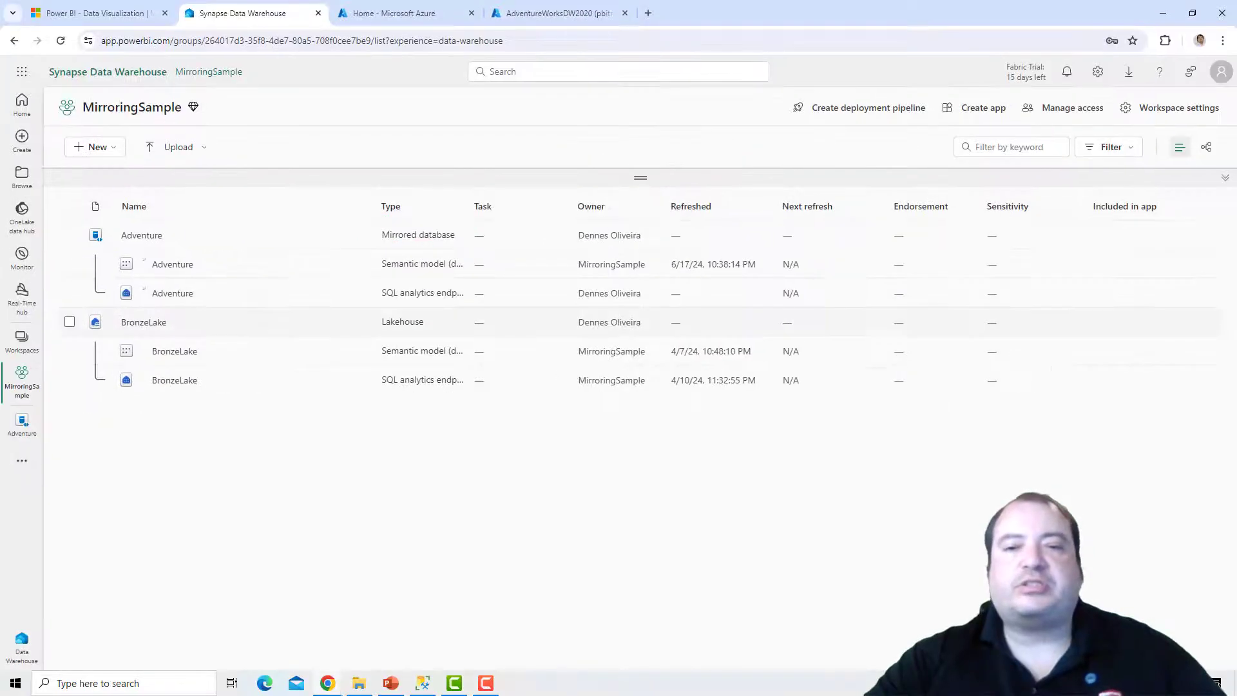
# Step: Open the Adventure SQL analytics endpoint to view the mirrored dbo_ tables
pyautogui.click(172, 298)
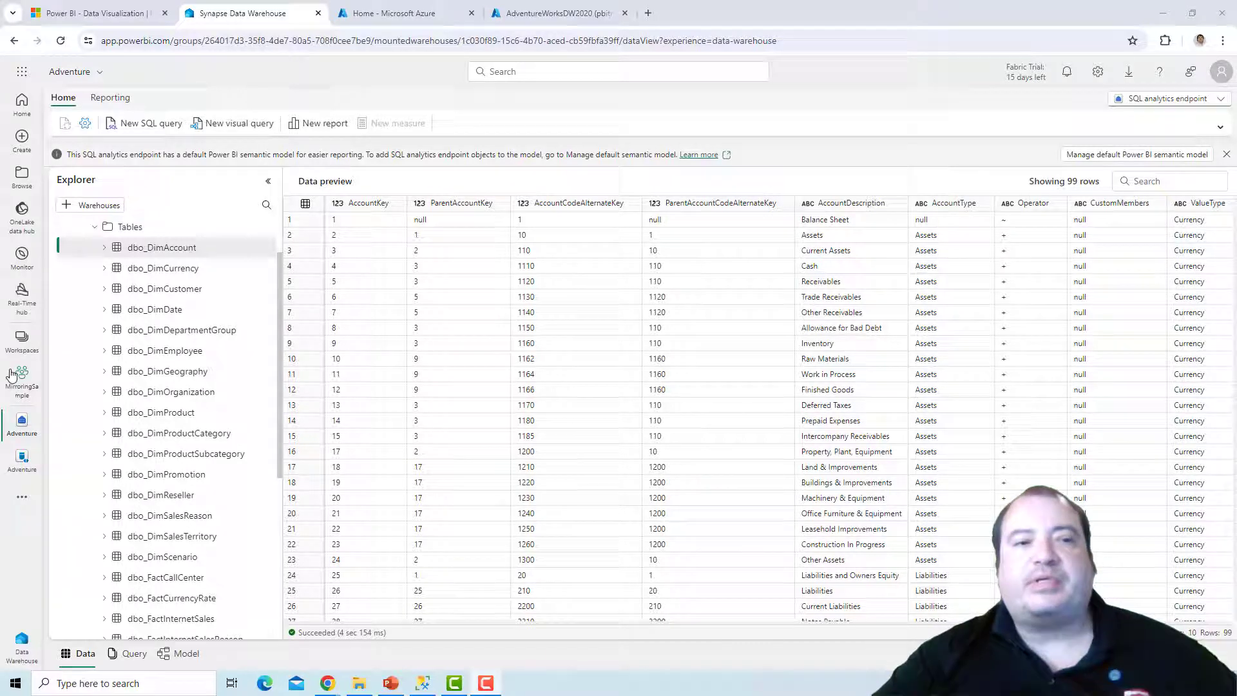
# Step: Run a new SQL query on dbo_DimCustomer returning the customer with CustomerKey 11000
pyautogui.click(149, 125)
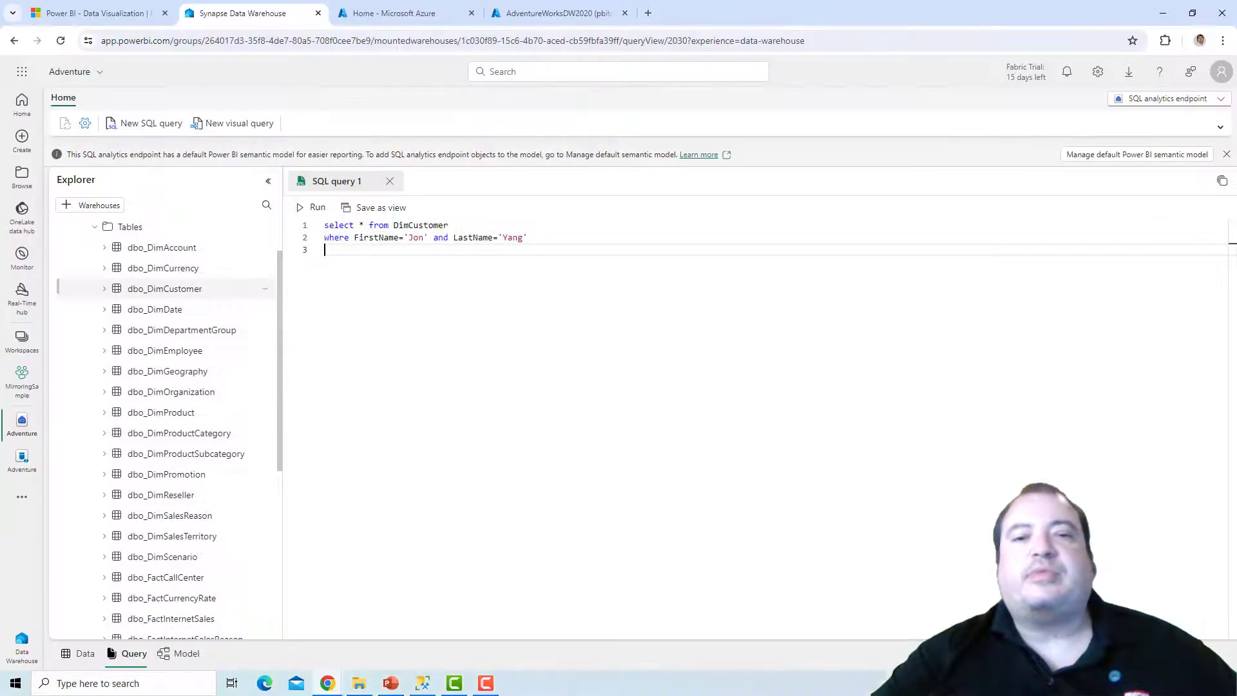
pyautogui.doubleClick(393, 225)
pyautogui.click(394, 225)
pyautogui.write('dbo_')
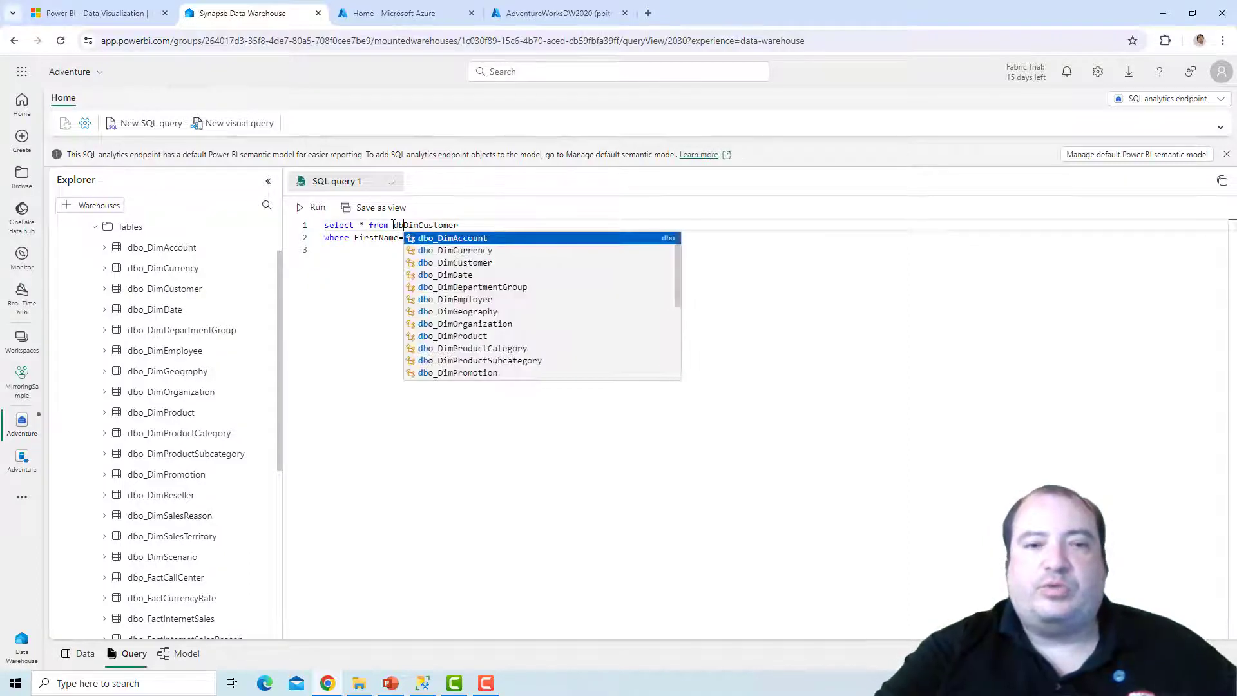
pyautogui.click(395, 279)
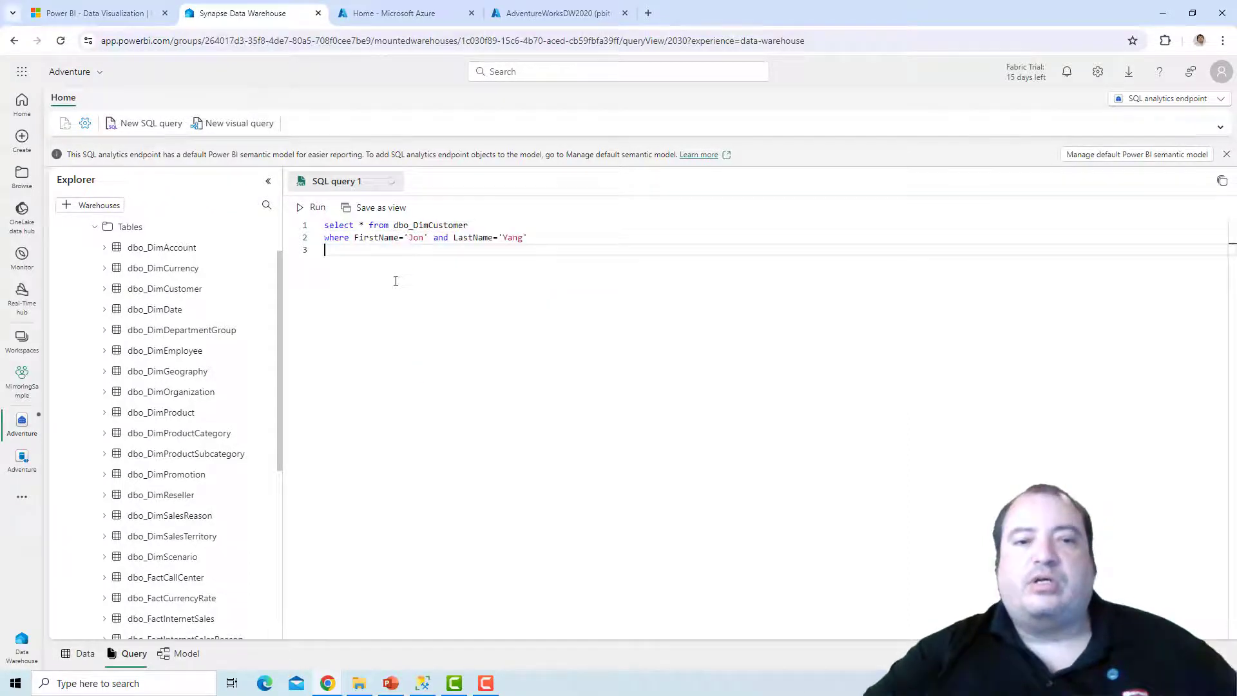
pyautogui.moveTo(543, 244); pyautogui.dragTo(257, 211)
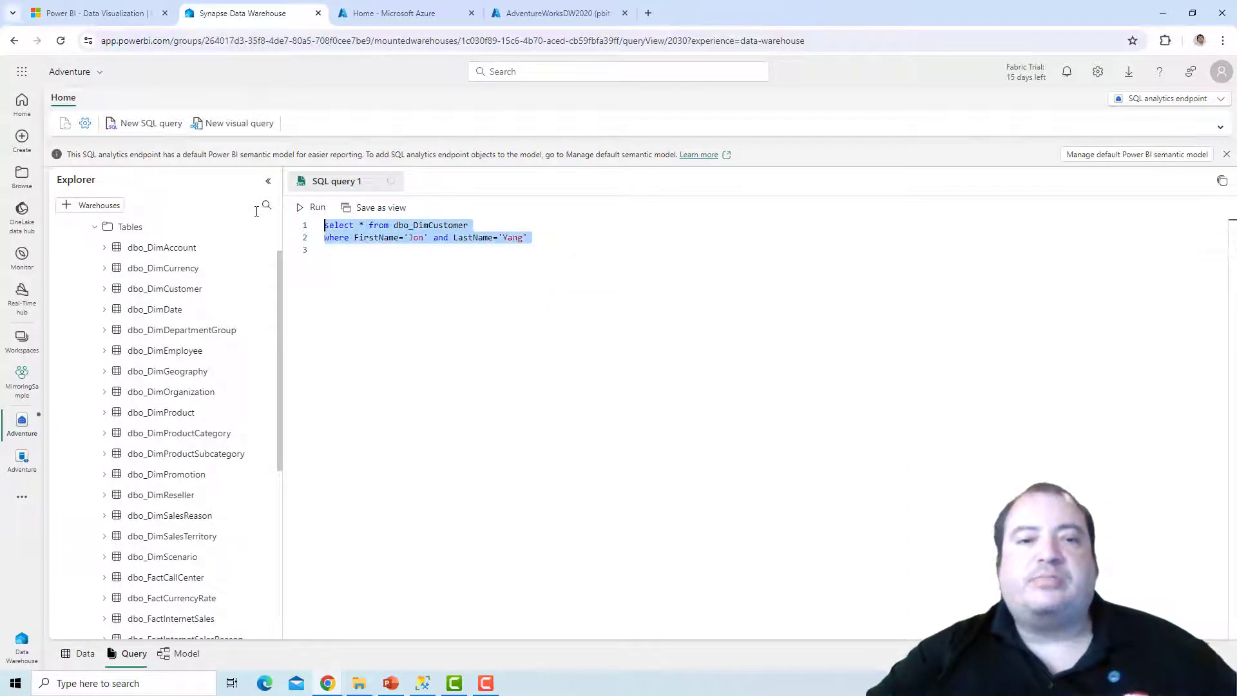
pyautogui.click(314, 208)
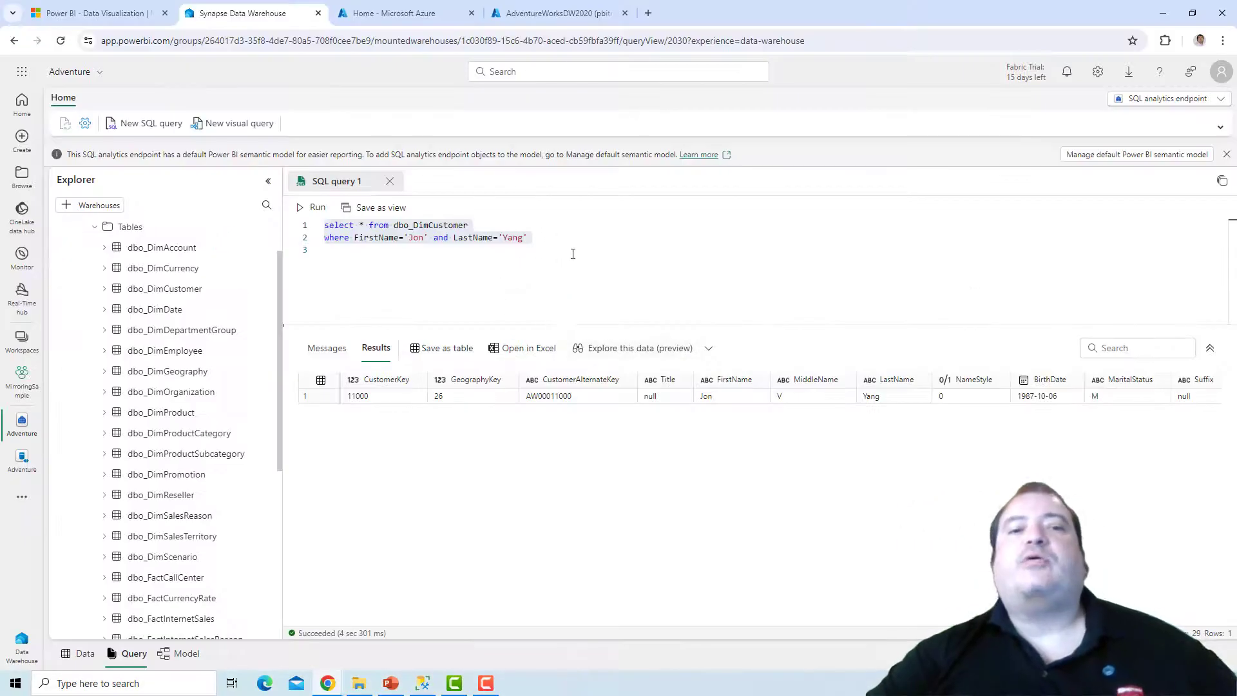
pyautogui.click(573, 254)
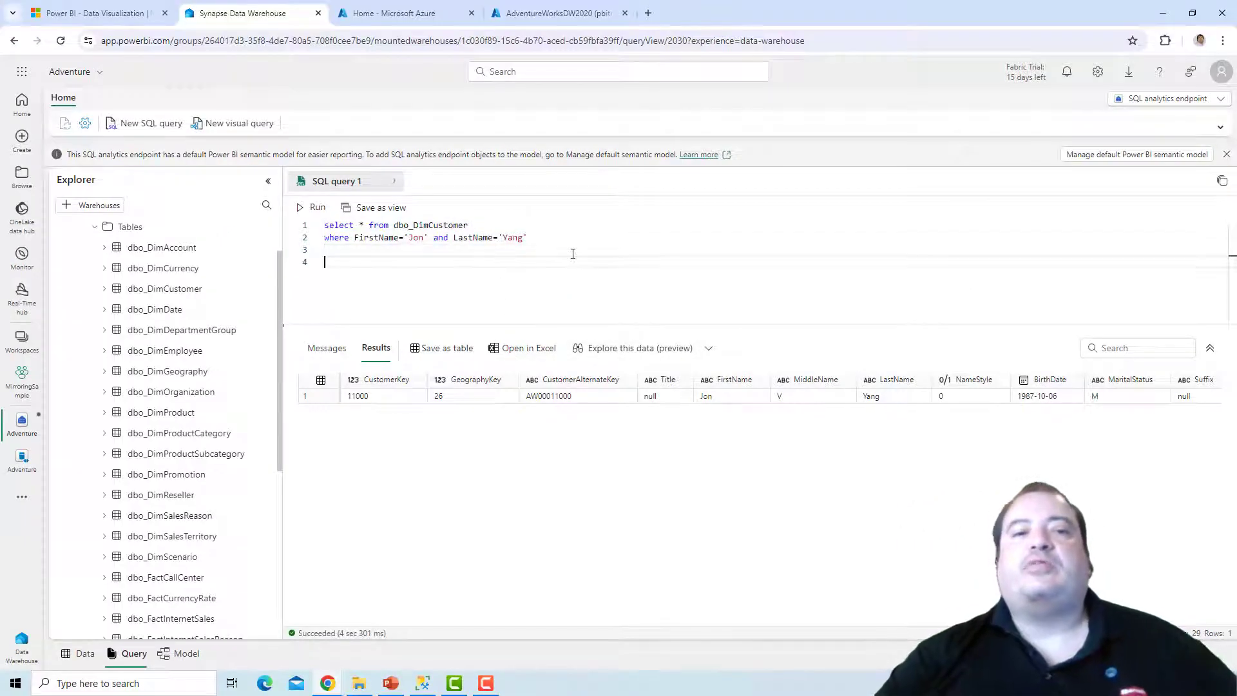
pyautogui.press('Return')
pyautogui.press('Return')
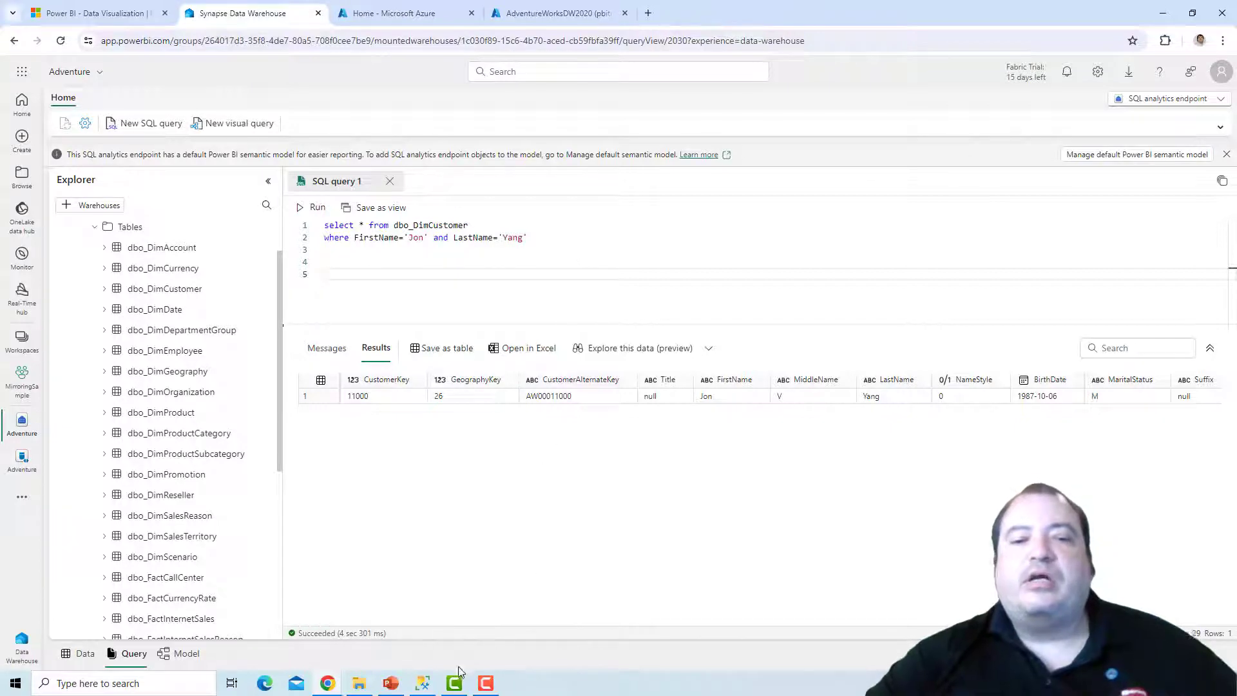
pyautogui.click(424, 684)
# Step: Execute the UPDATE setting FirstName to 'Jim' for CustomerKey 11000 in SSMS
pyautogui.click(494, 265)
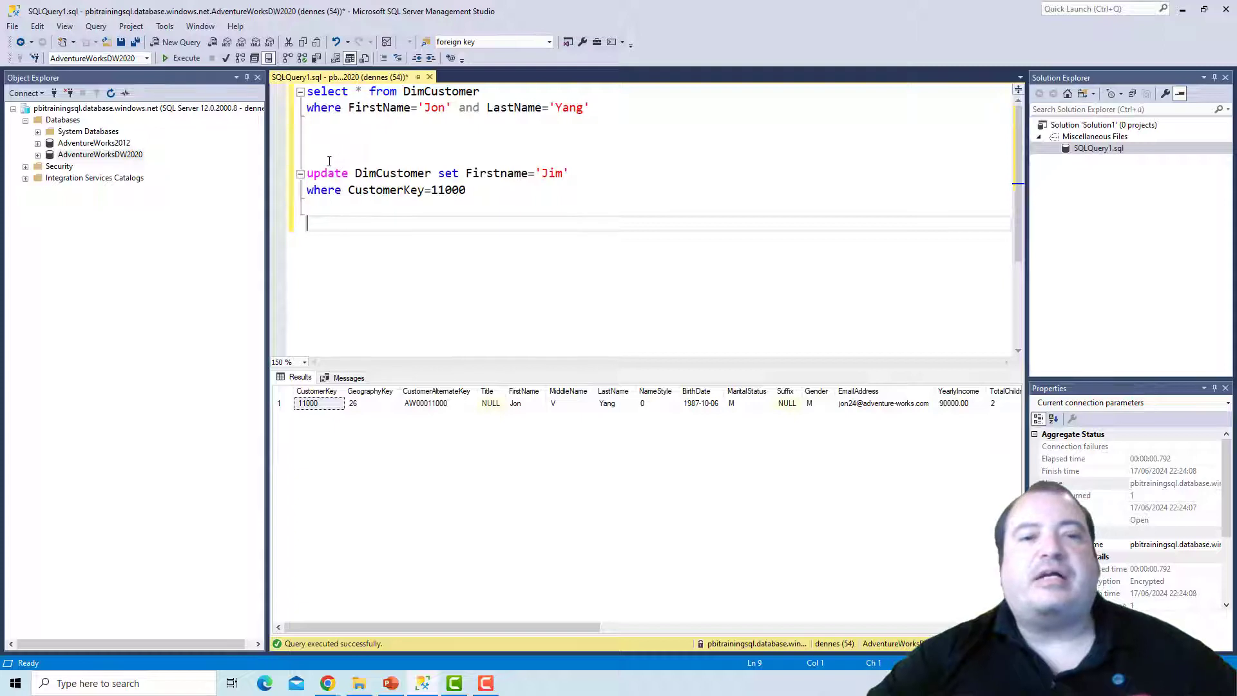
pyautogui.moveTo(329, 161); pyautogui.dragTo(530, 201)
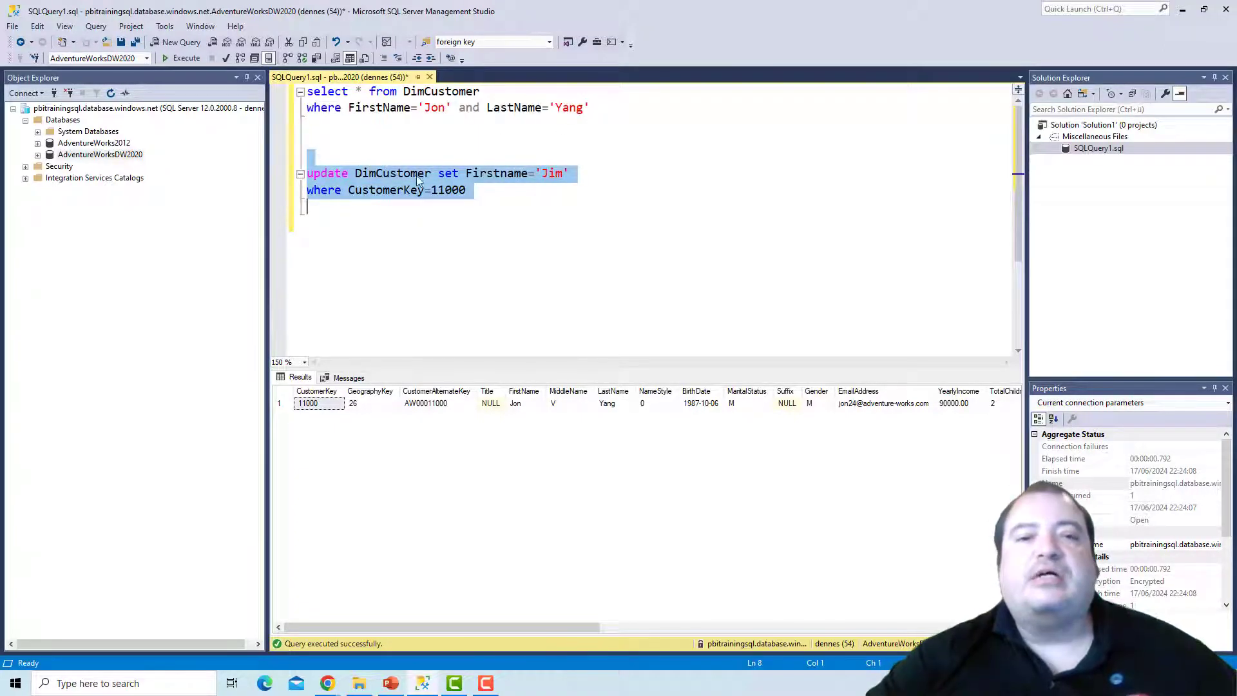
pyautogui.click(545, 191)
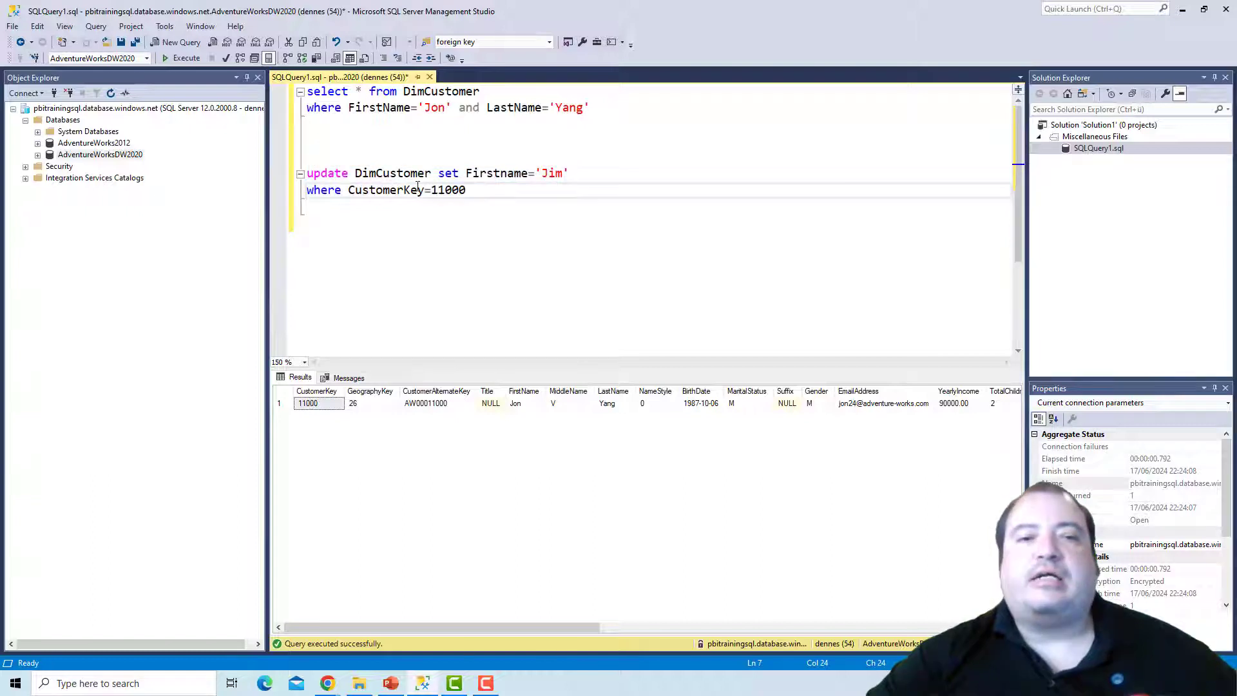
pyautogui.keyDown('shift'); pyautogui.click(286, 179); pyautogui.keyUp('shift')
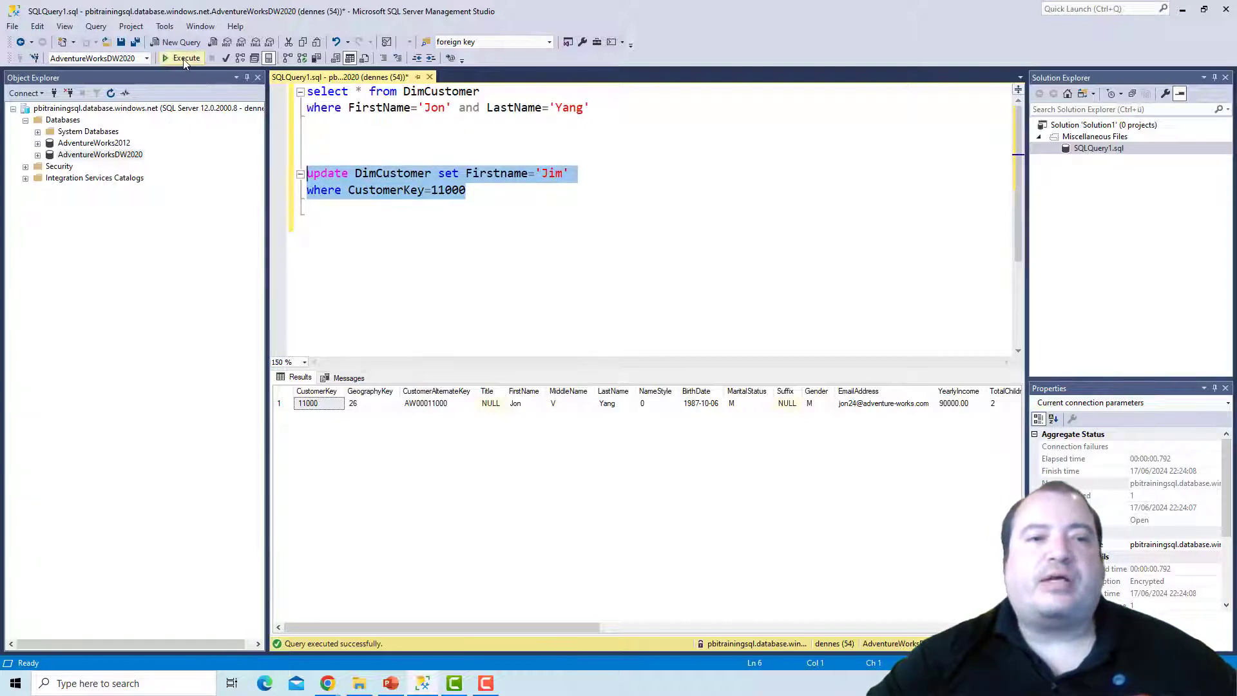
pyautogui.click(184, 60)
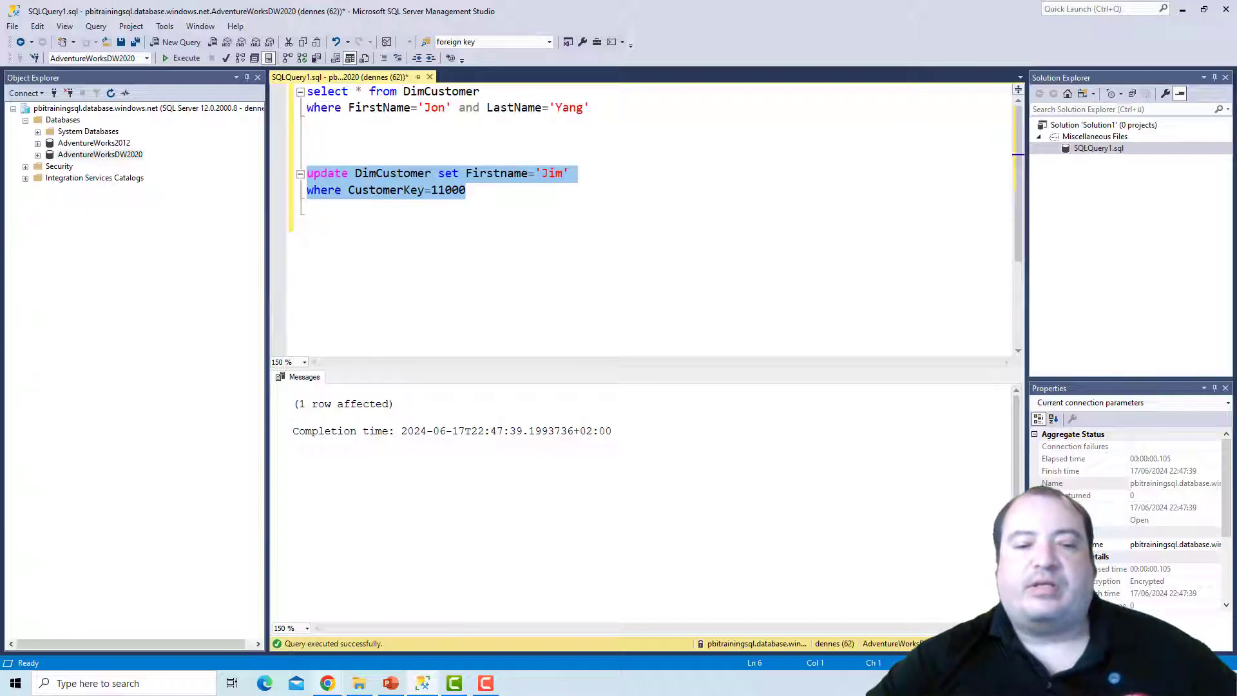
pyautogui.click(327, 683)
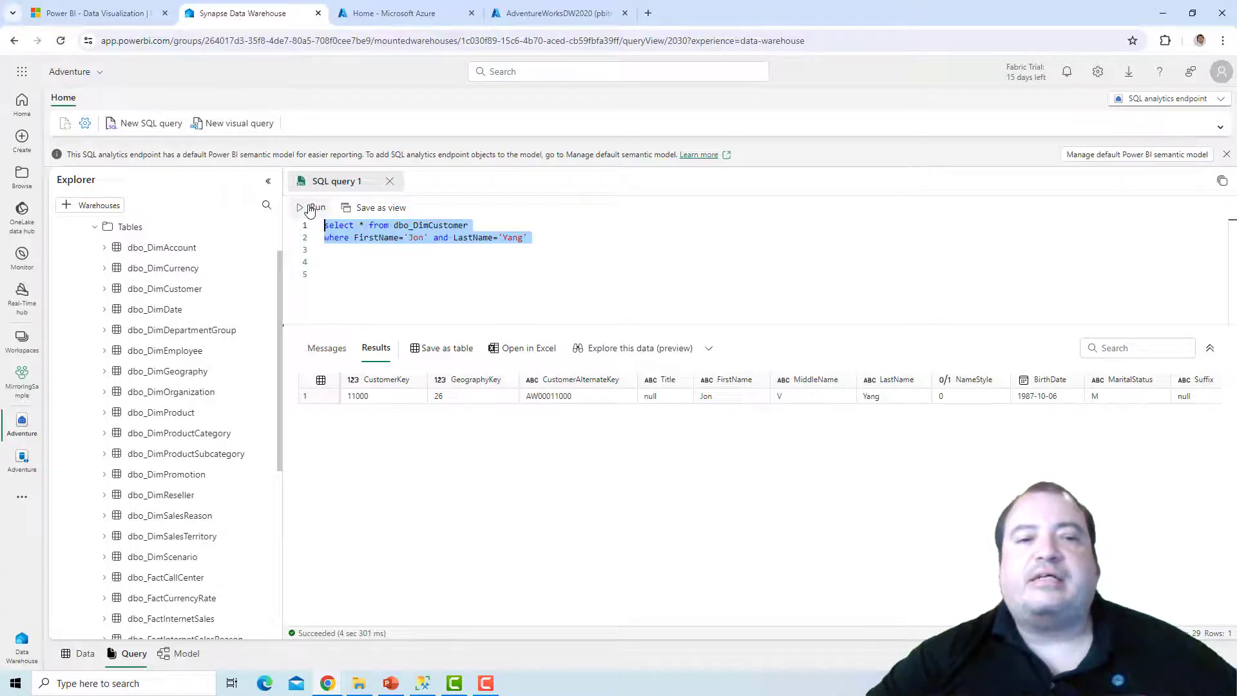
# Step: Rerun the query, then remove the FirstName 'Jon' condition so it filters only on LastName Yang
pyautogui.click(301, 207)
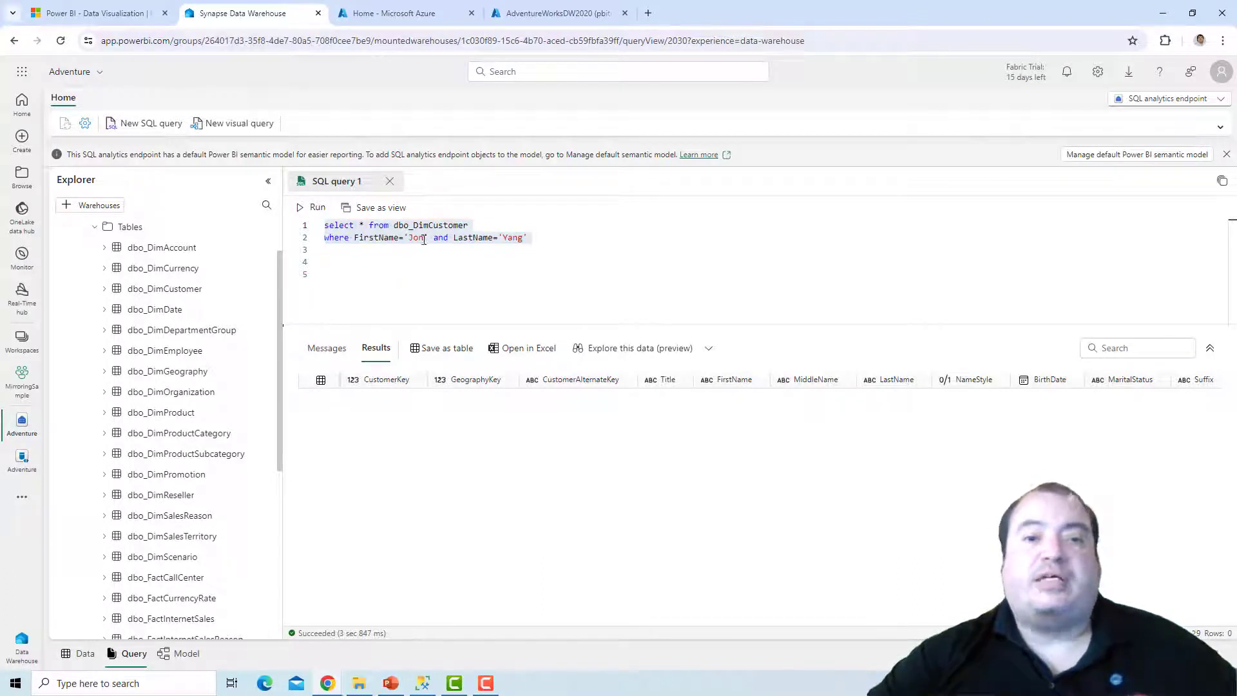
pyautogui.moveTo(427, 237); pyautogui.dragTo(356, 237)
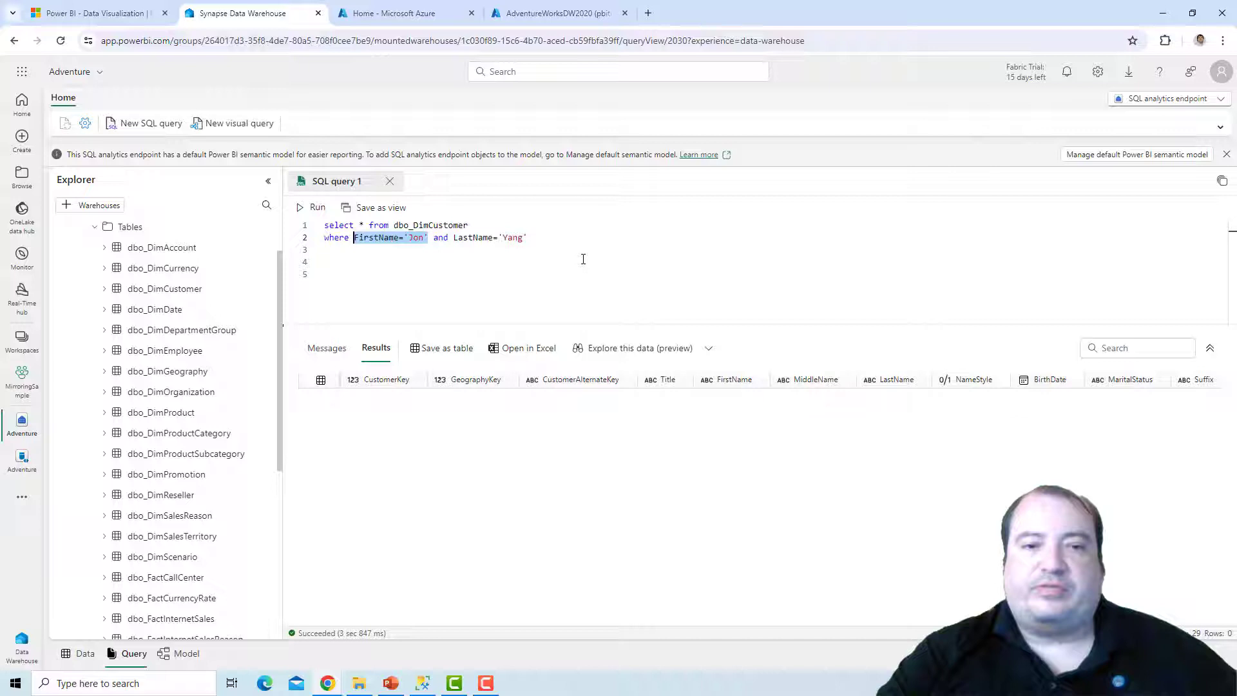
pyautogui.press('Delete')
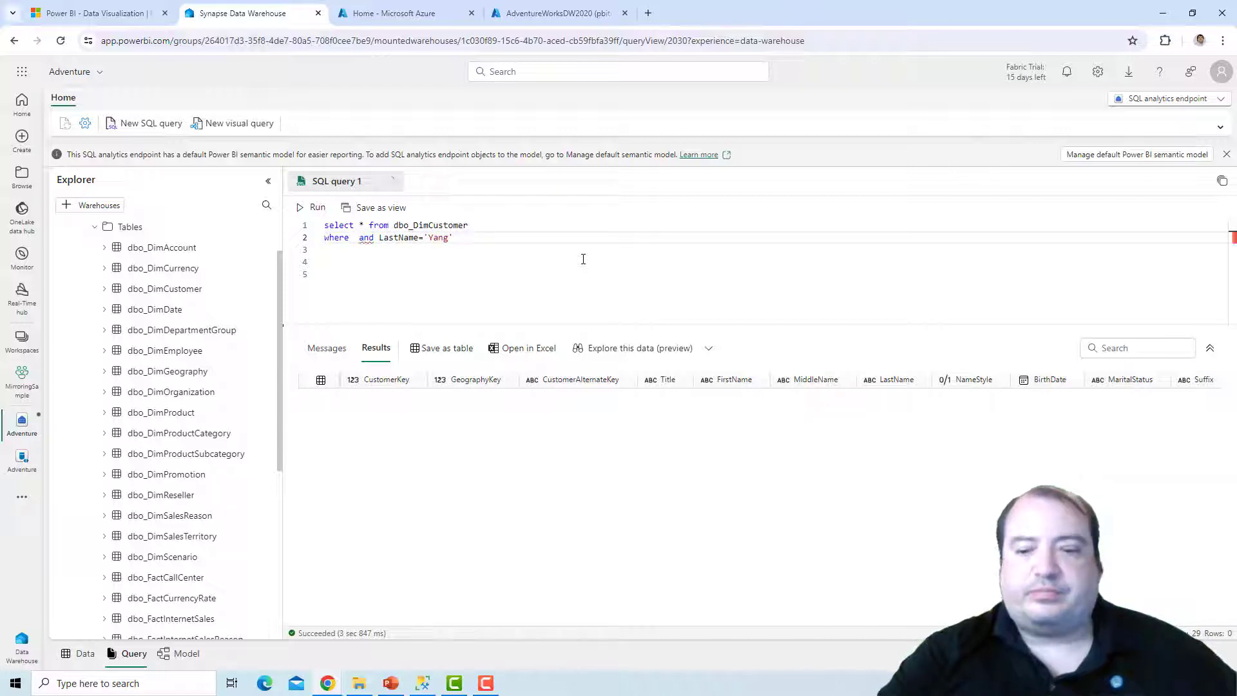
pyautogui.press('Delete')
pyautogui.press('Delete')
pyautogui.press('Delete')
pyautogui.press('Delete')
pyautogui.press('Delete')
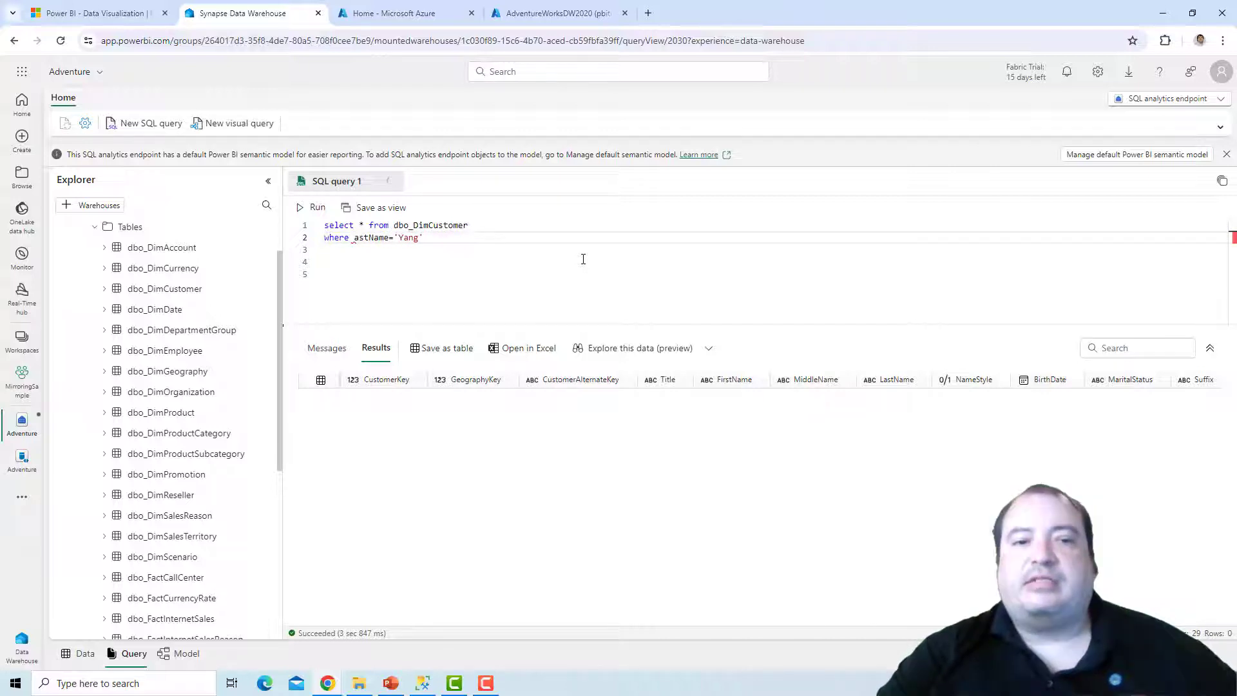
pyautogui.moveTo(572, 258); pyautogui.dragTo(324, 225)
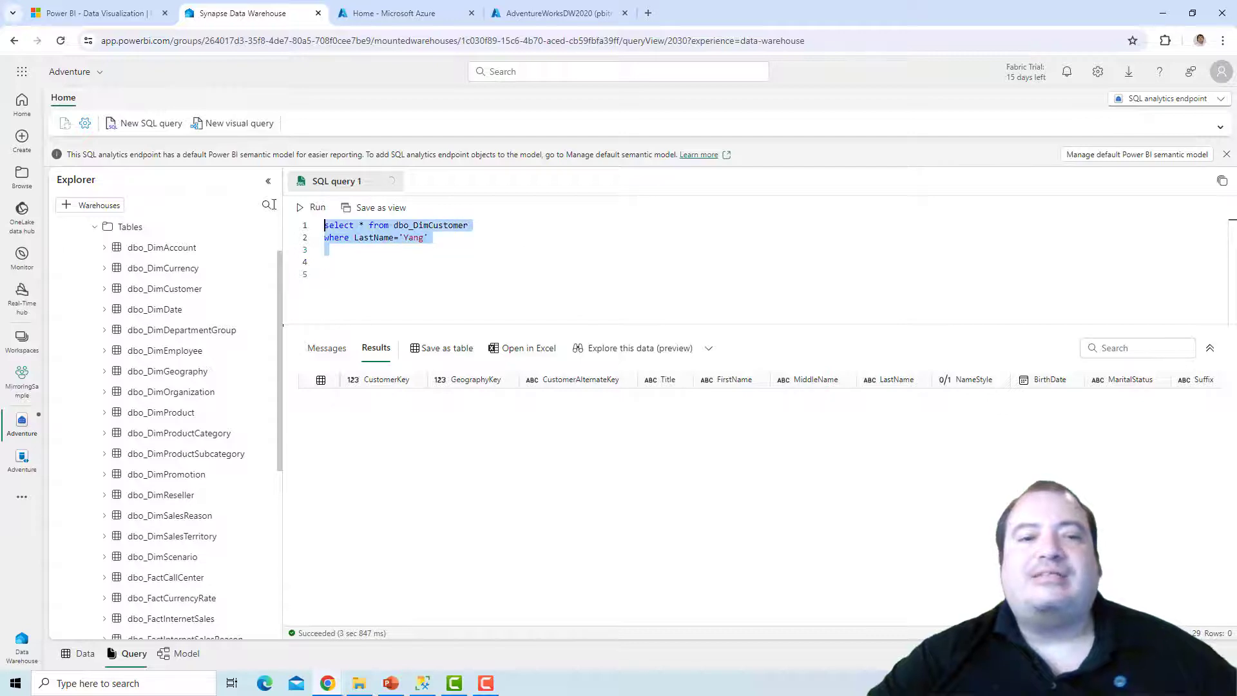
pyautogui.click(313, 209)
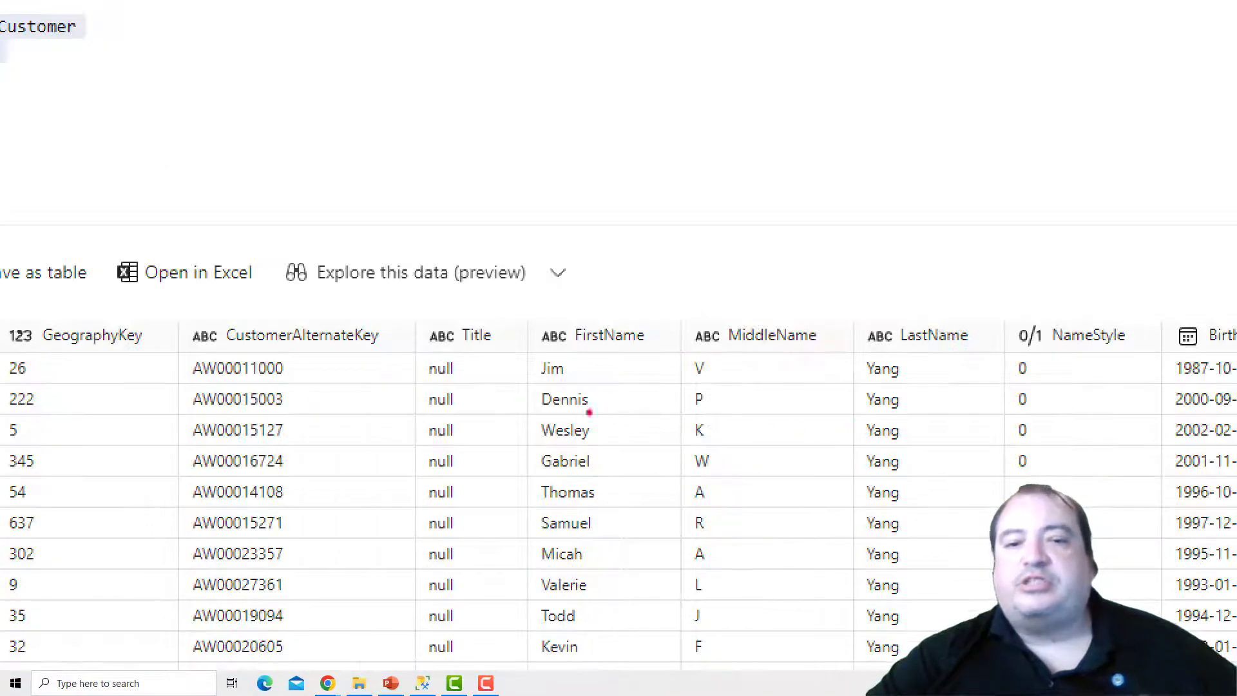
# Step: Check the 99 result rows with Jim at the top, then return to the MirroringSample workspace
pyautogui.moveTo(520, 381)
pyautogui.mouseDown()
pyautogui.moveTo(831, 382)
pyautogui.moveTo(919, 396)
pyautogui.moveTo(957, 356)
pyautogui.moveTo(918, 316)
pyautogui.moveTo(797, 294)
pyautogui.moveTo(651, 297)
pyautogui.moveTo(515, 318)
pyautogui.moveTo(485, 337)
pyautogui.moveTo(501, 380)
pyautogui.moveTo(551, 389)
pyautogui.mouseUp()
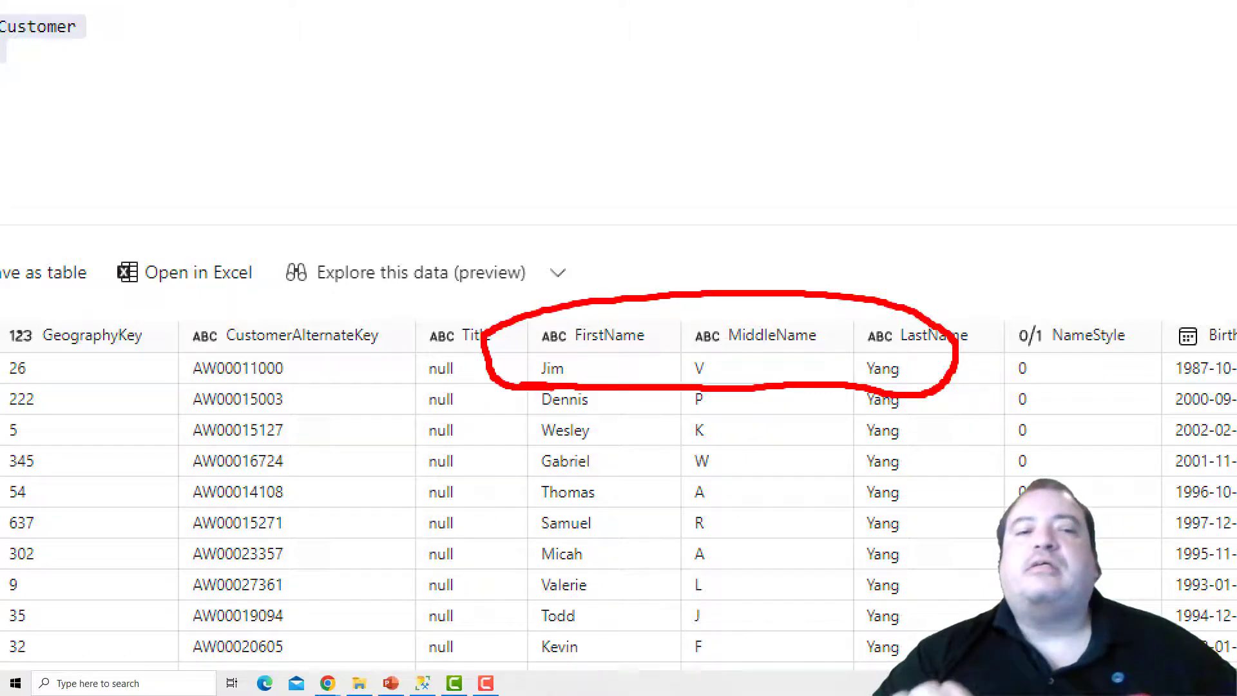
pyautogui.press('Escape')
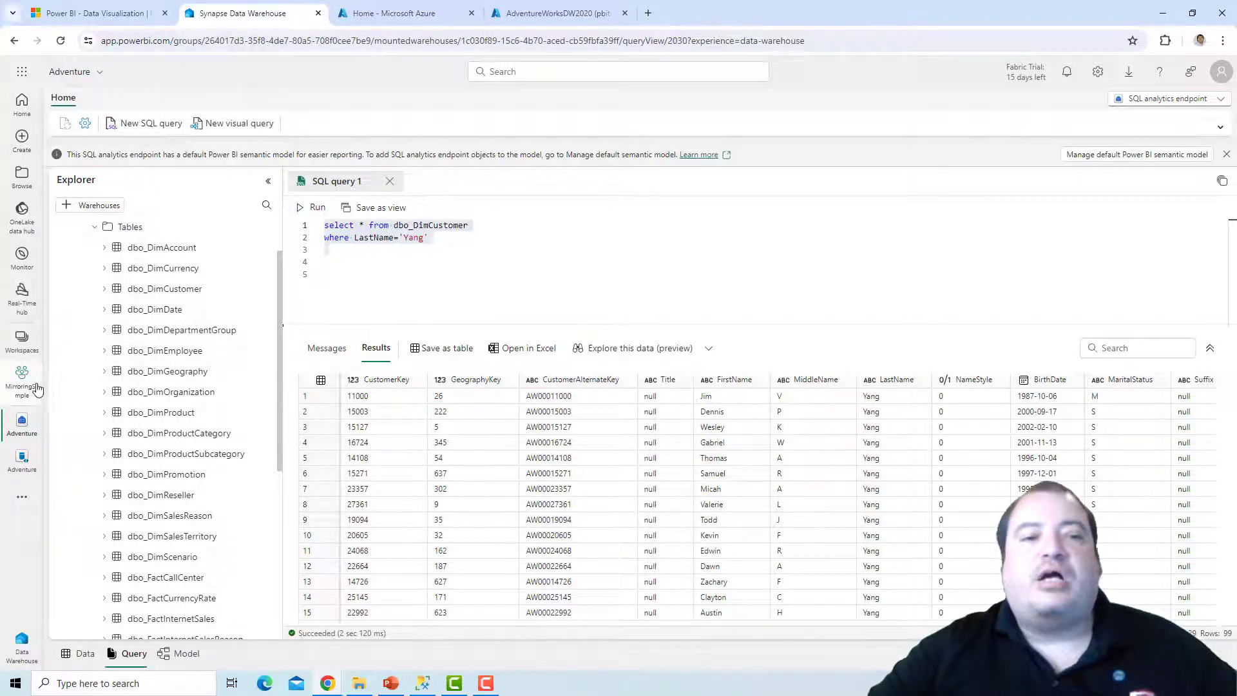
pyautogui.click(29, 388)
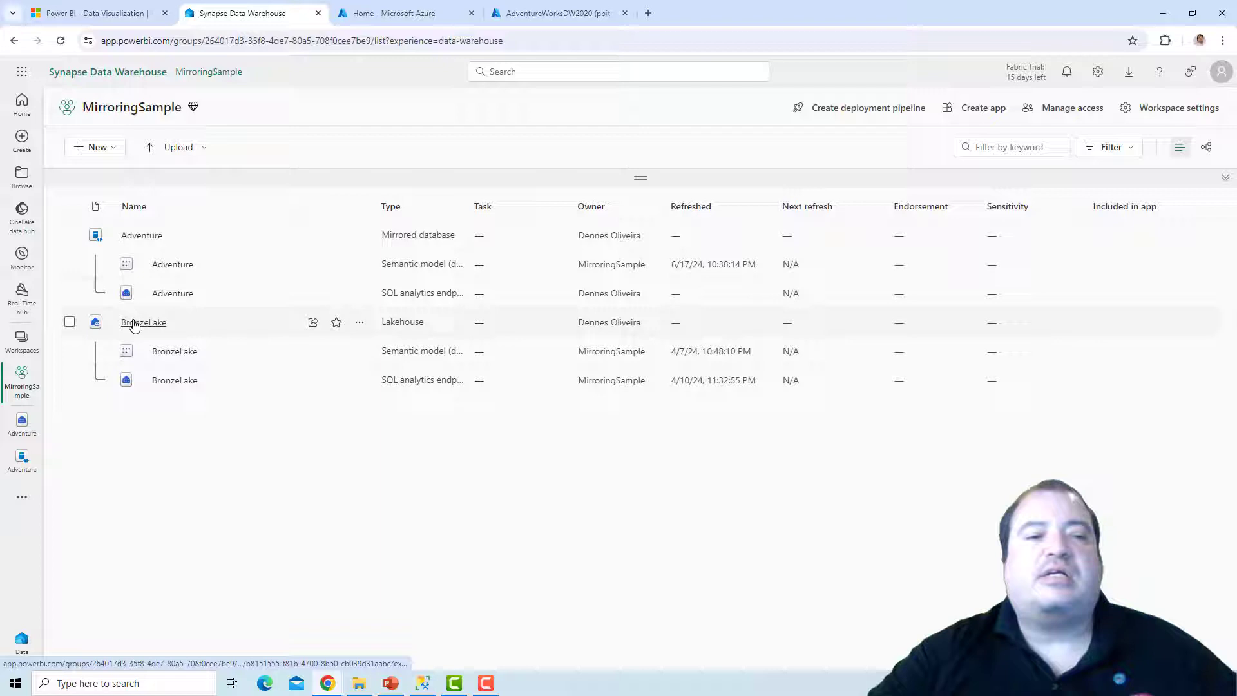
# Step: In BronzeLake, start a new Tables shortcut sourced from the Adventure mirrored database in OneLake
pyautogui.click(135, 323)
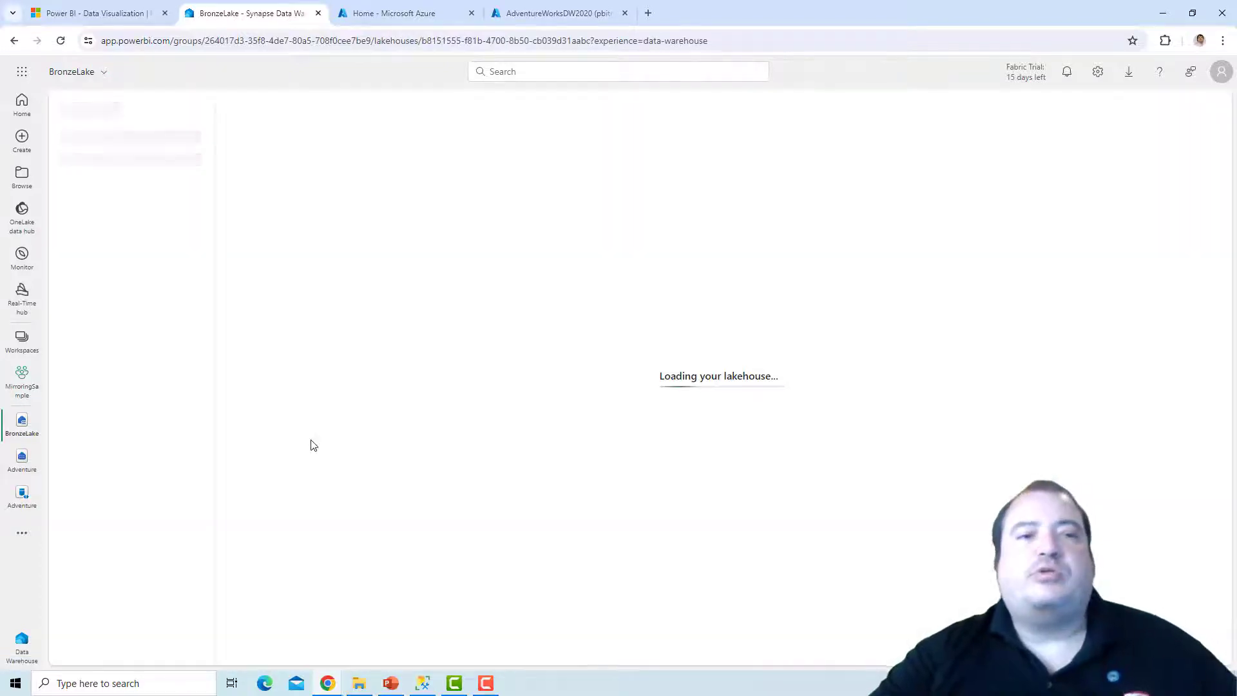
pyautogui.click(198, 225)
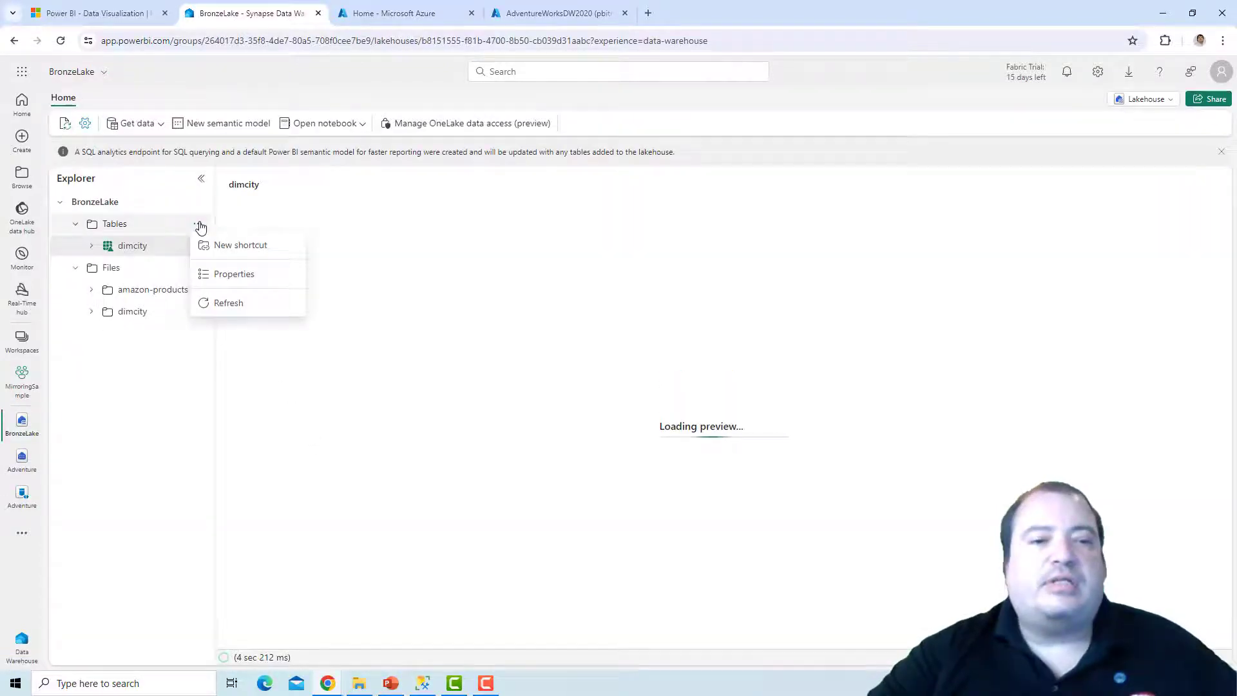
pyautogui.click(215, 247)
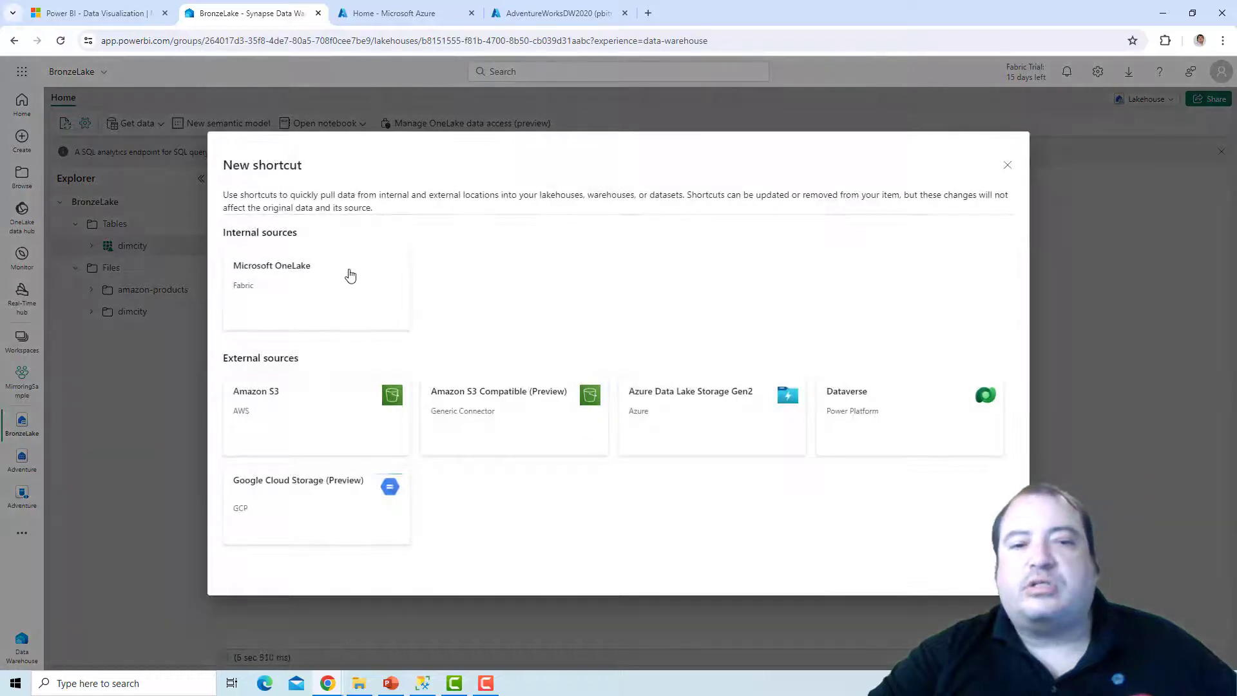
pyautogui.click(289, 287)
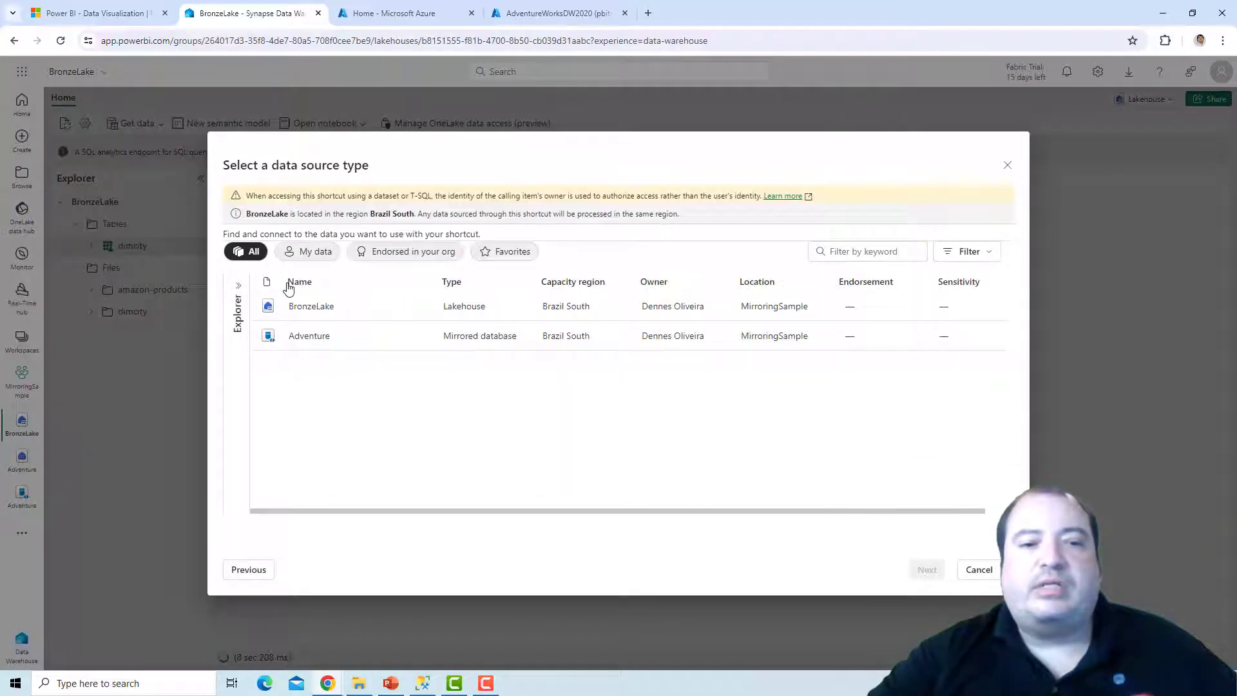
pyautogui.click(371, 339)
pyautogui.click(926, 570)
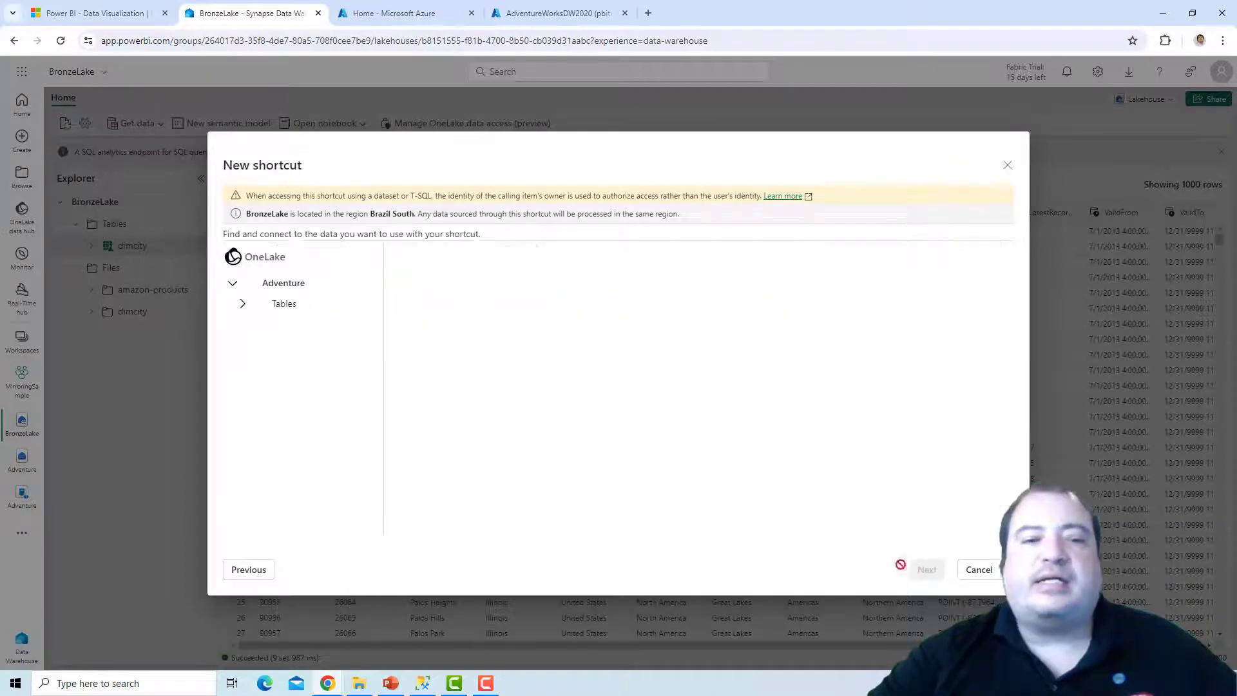
# Step: Create the shortcut to the dbo_DimCustomer table and preview its customer rows
pyautogui.click(243, 305)
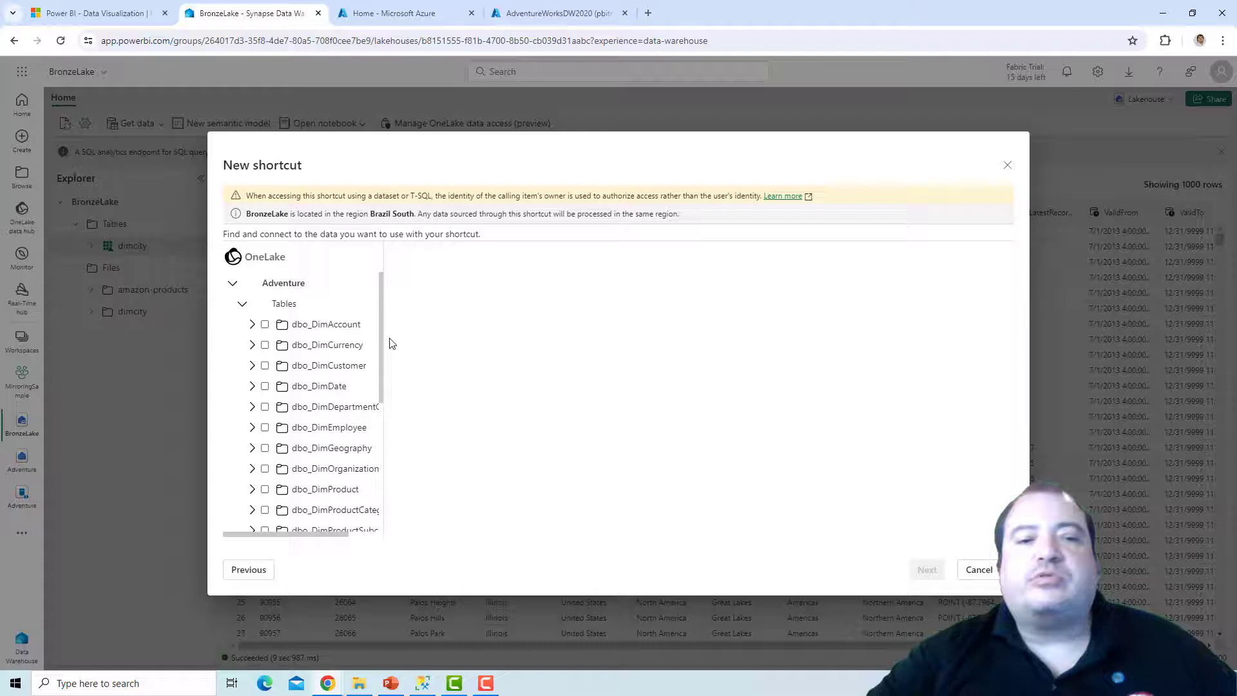
pyautogui.click(266, 369)
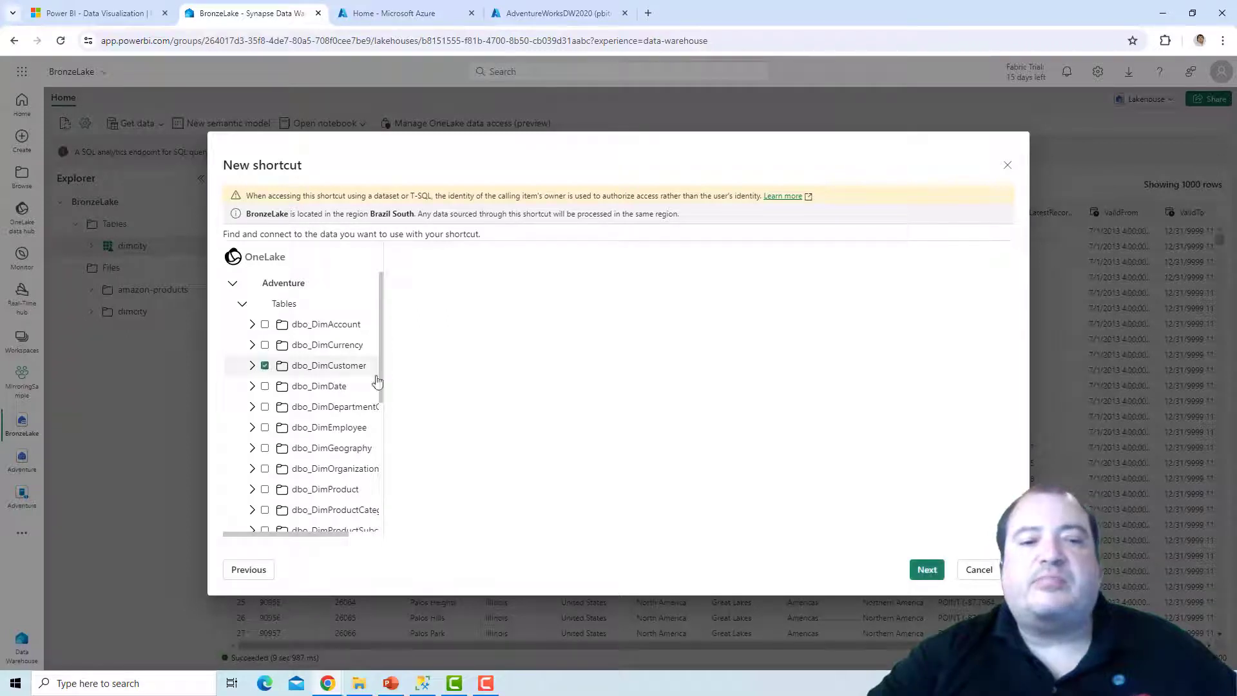
pyautogui.click(928, 570)
pyautogui.click(925, 570)
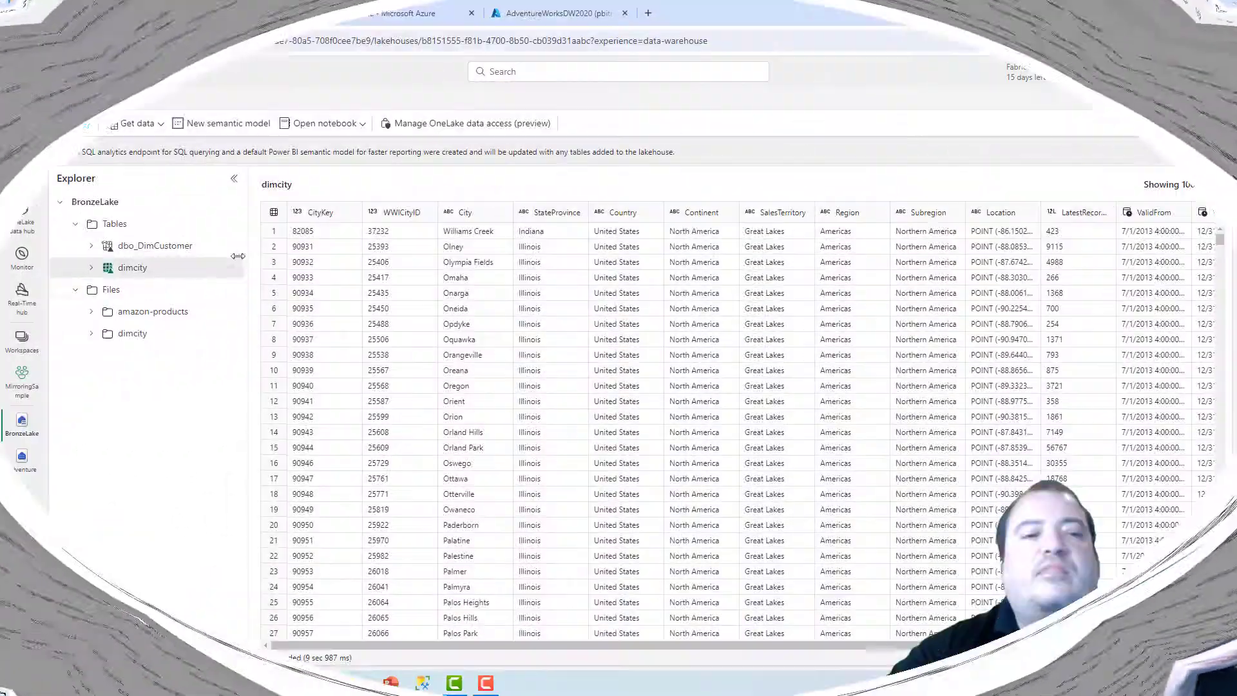
pyautogui.click(162, 252)
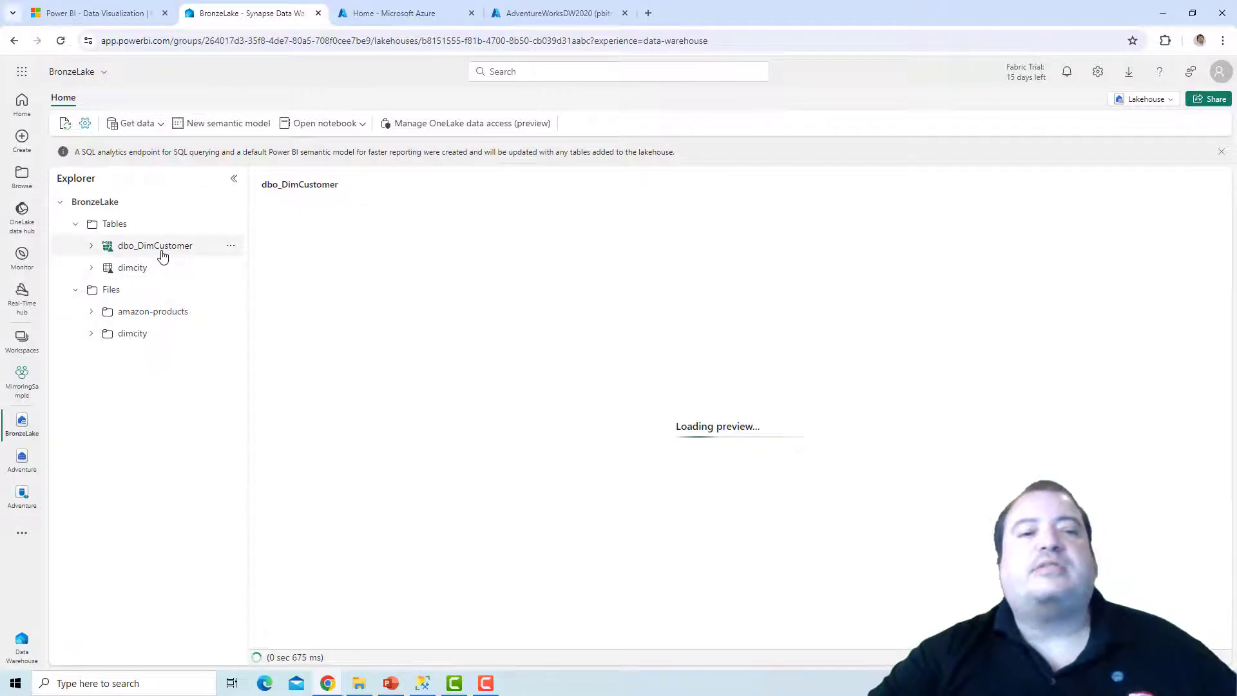